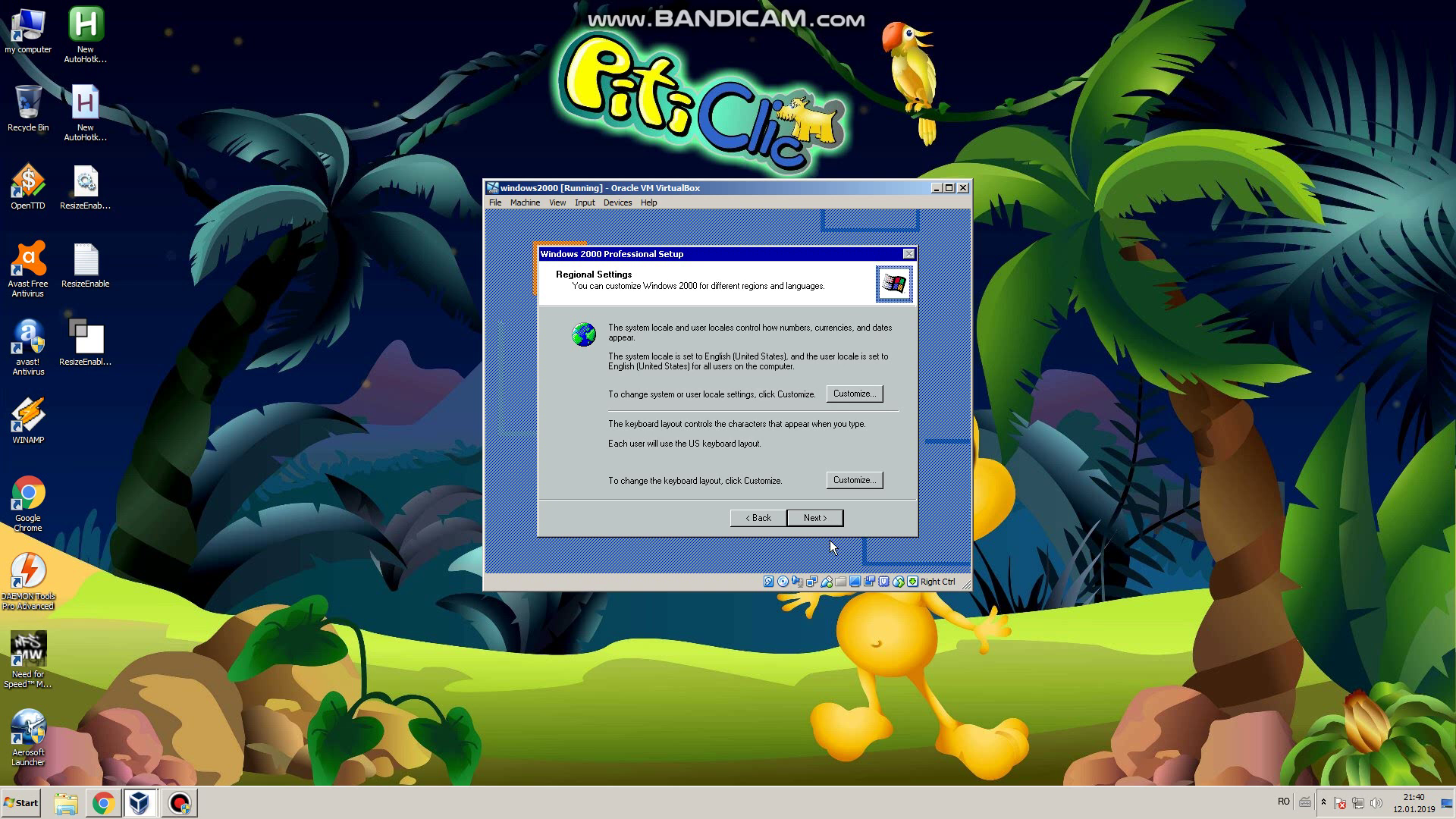
Step: Accept the regional settings, then enter the user's name and organization for Windows 2000 personalization
click(812, 516)
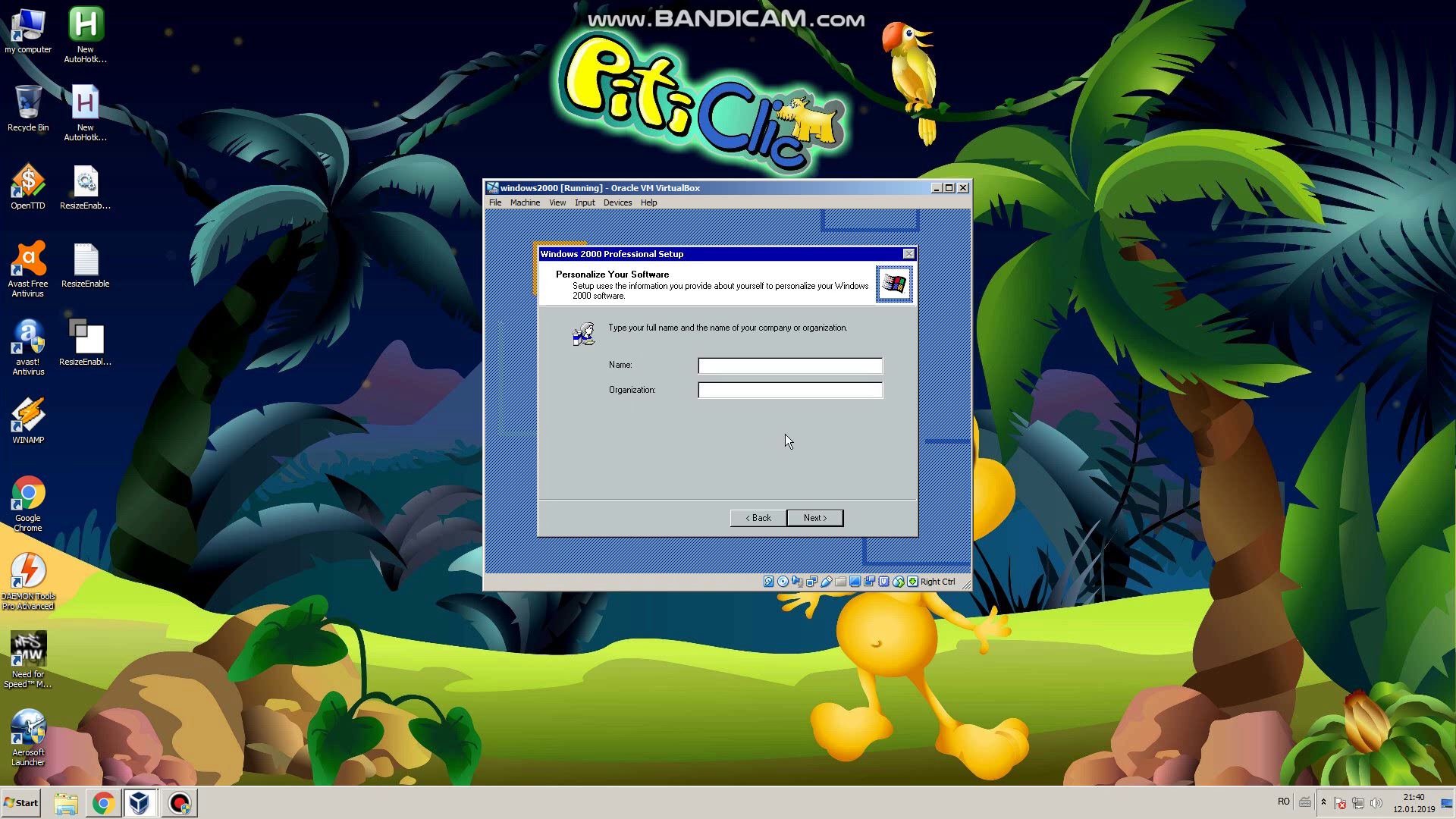
text(nenea33)
text(e)
click(815, 522)
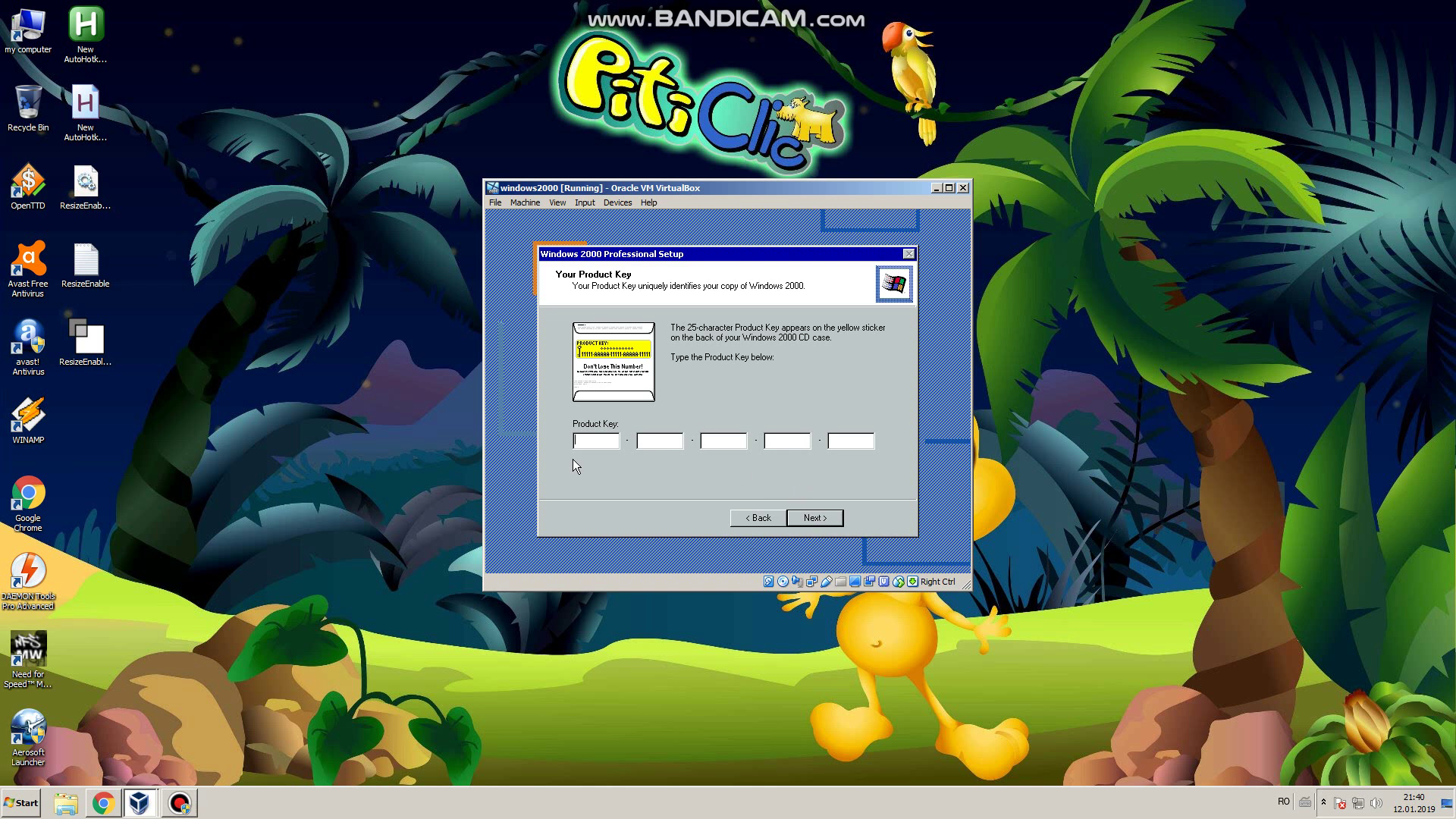
key(alt+Tab)
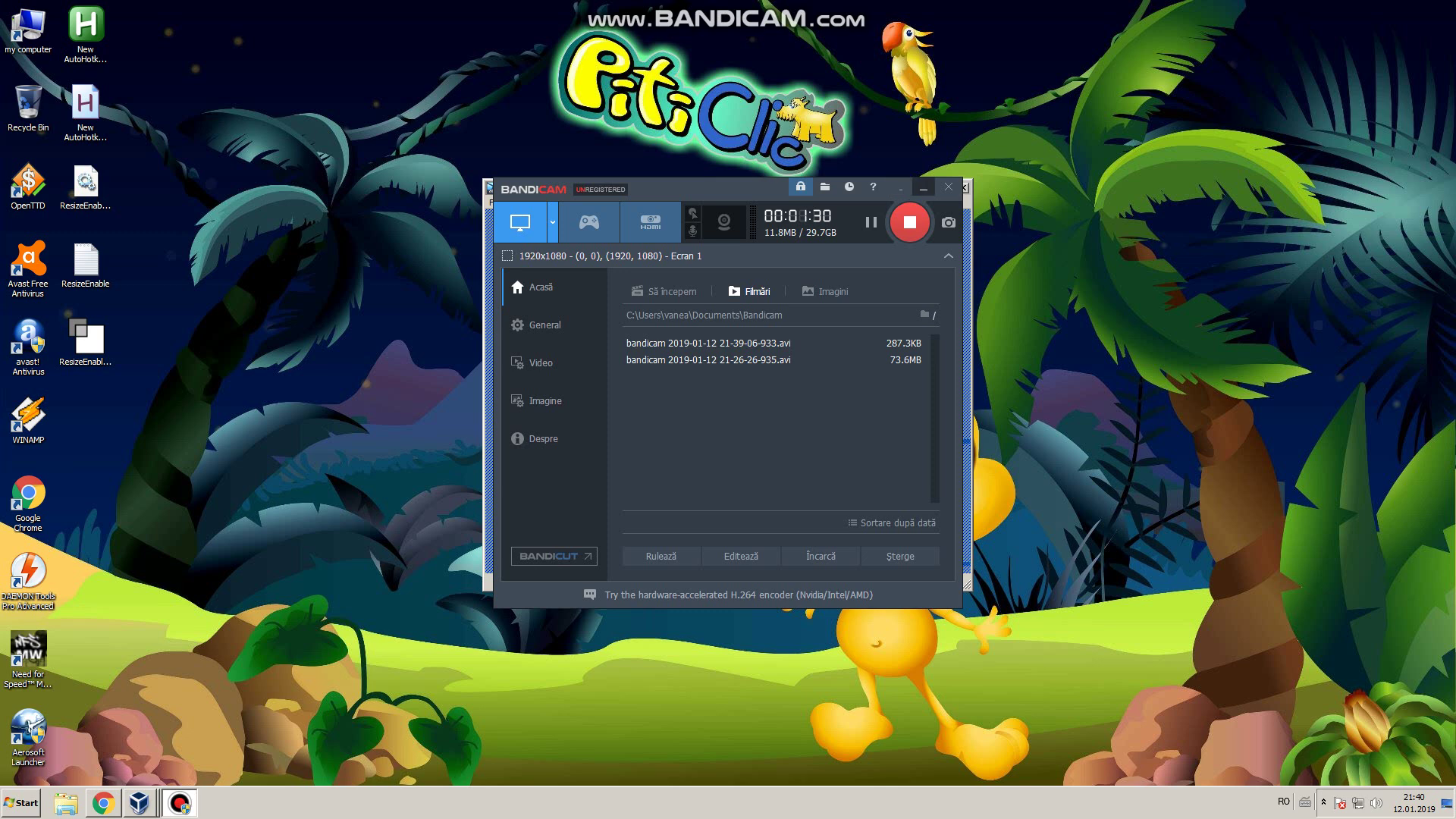
key(alt+Tab)
key(alt+Tab)
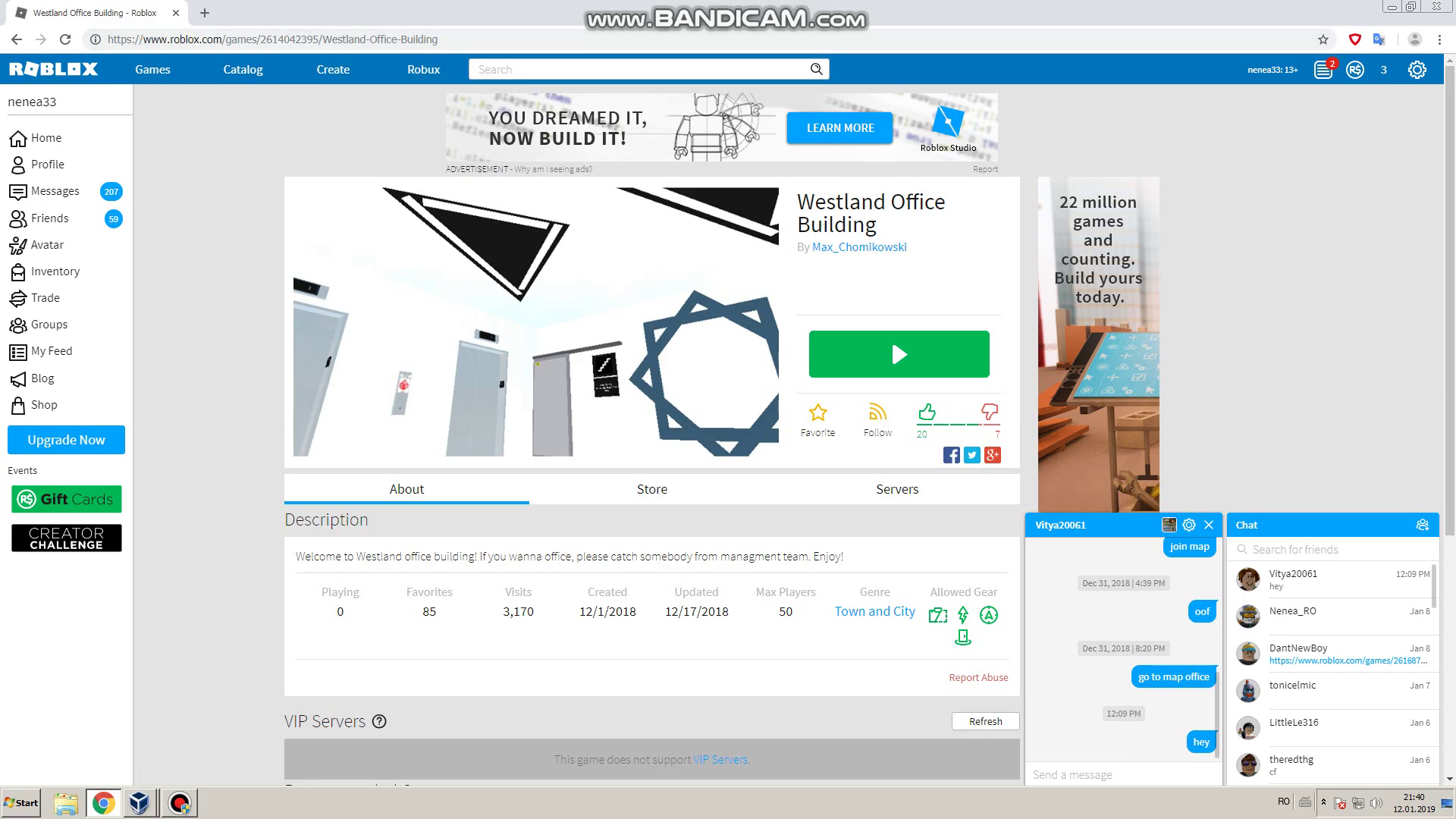
click(1393, 7)
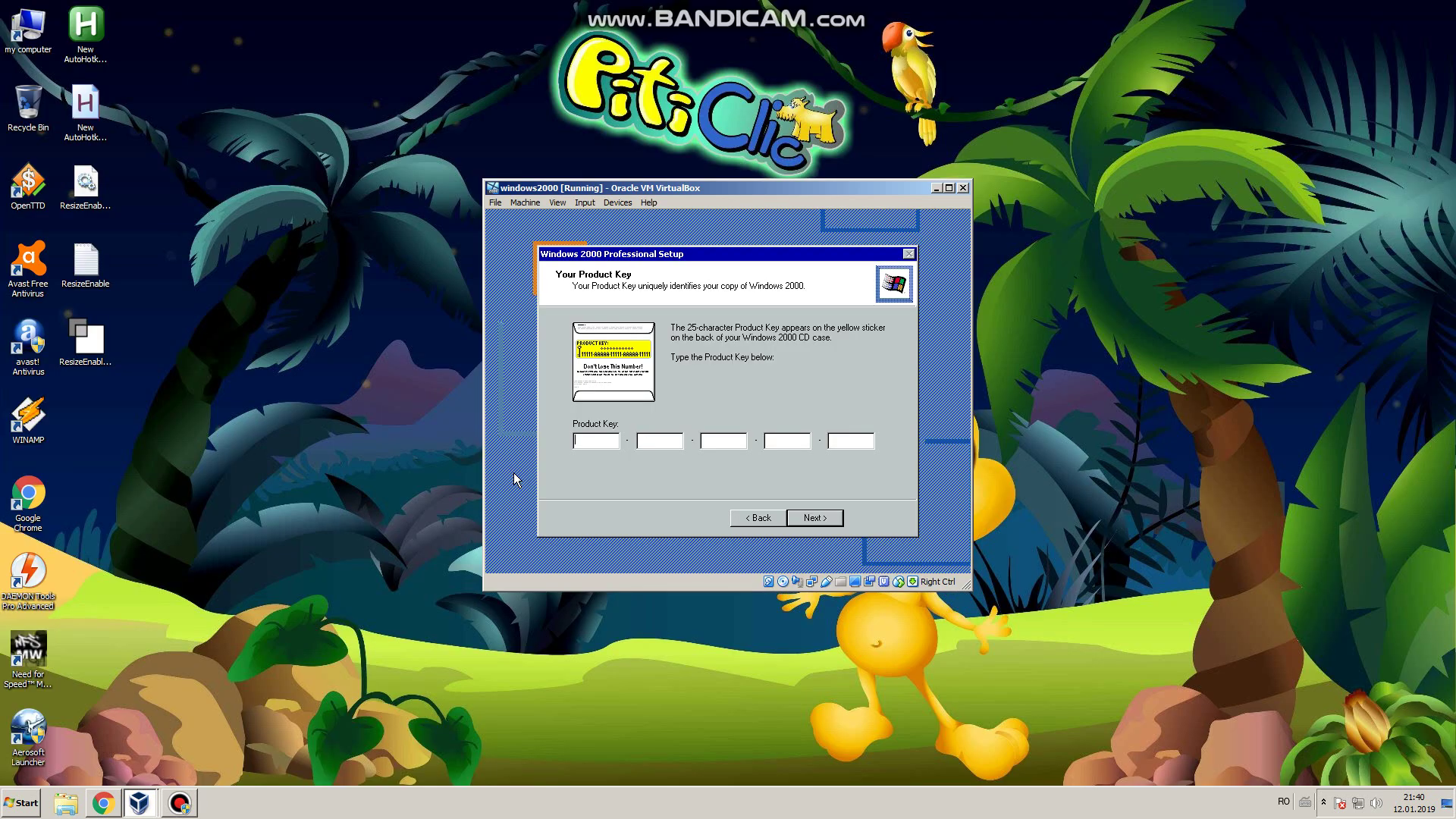
key(super+e)
Step: Open New Volume (C:) and then its KITURI folder in Explorer
key(Down)
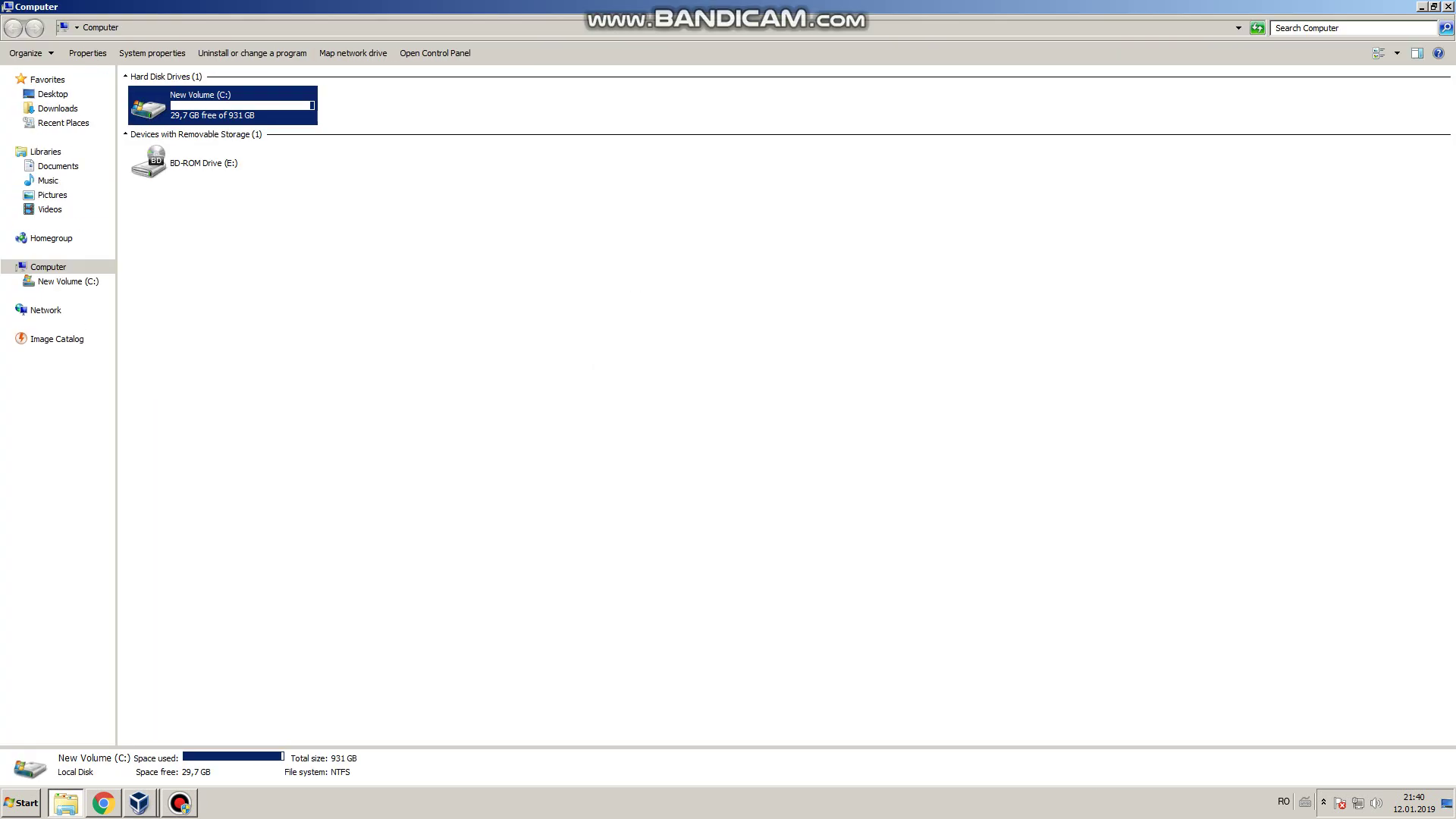
key(Return)
key(k)
key(Return)
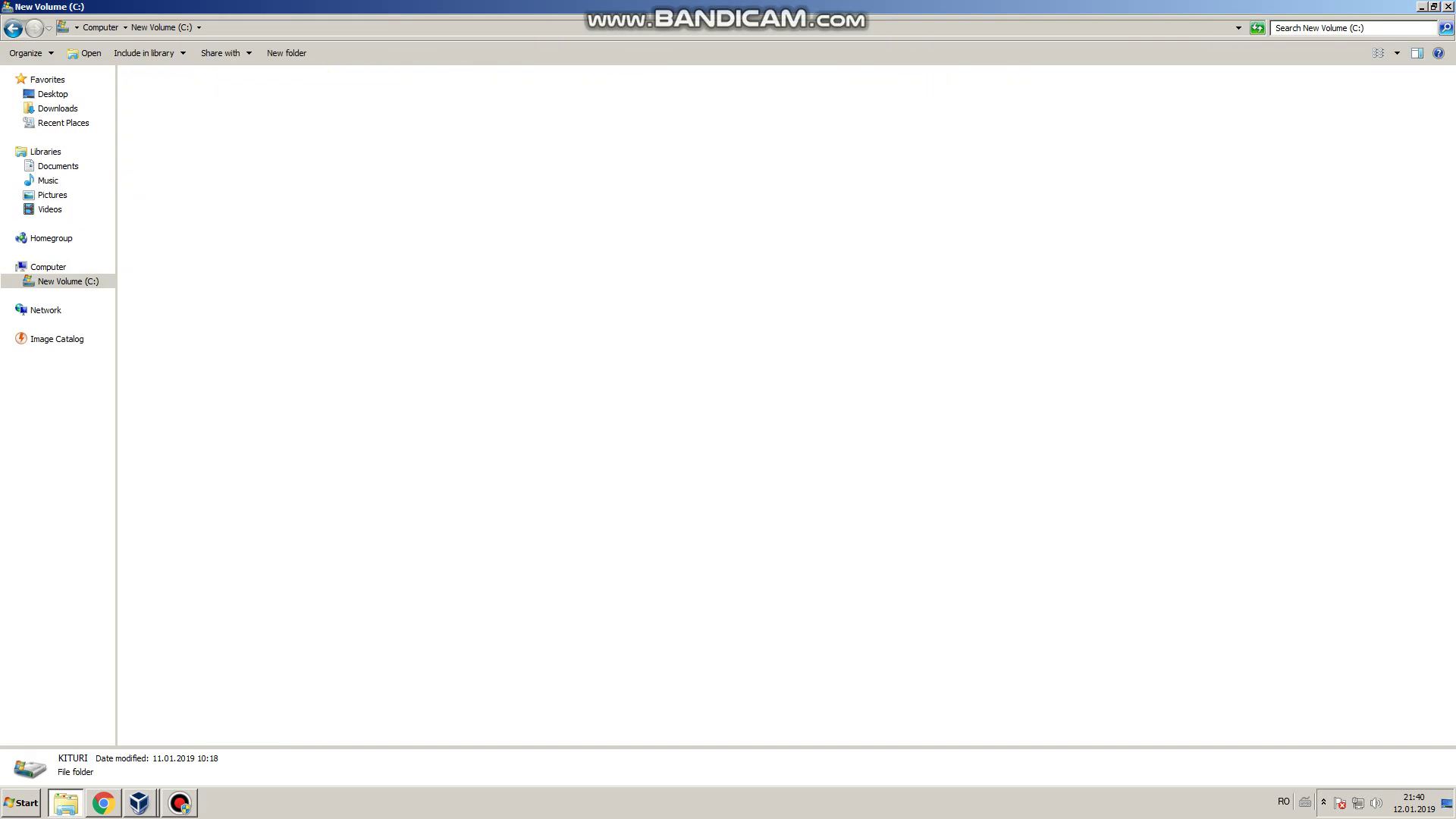
Step: Look inside the WINDOWS 98,2000 folder for the ISOs, then return to KITURI
scroll(728, 409, down, 20)
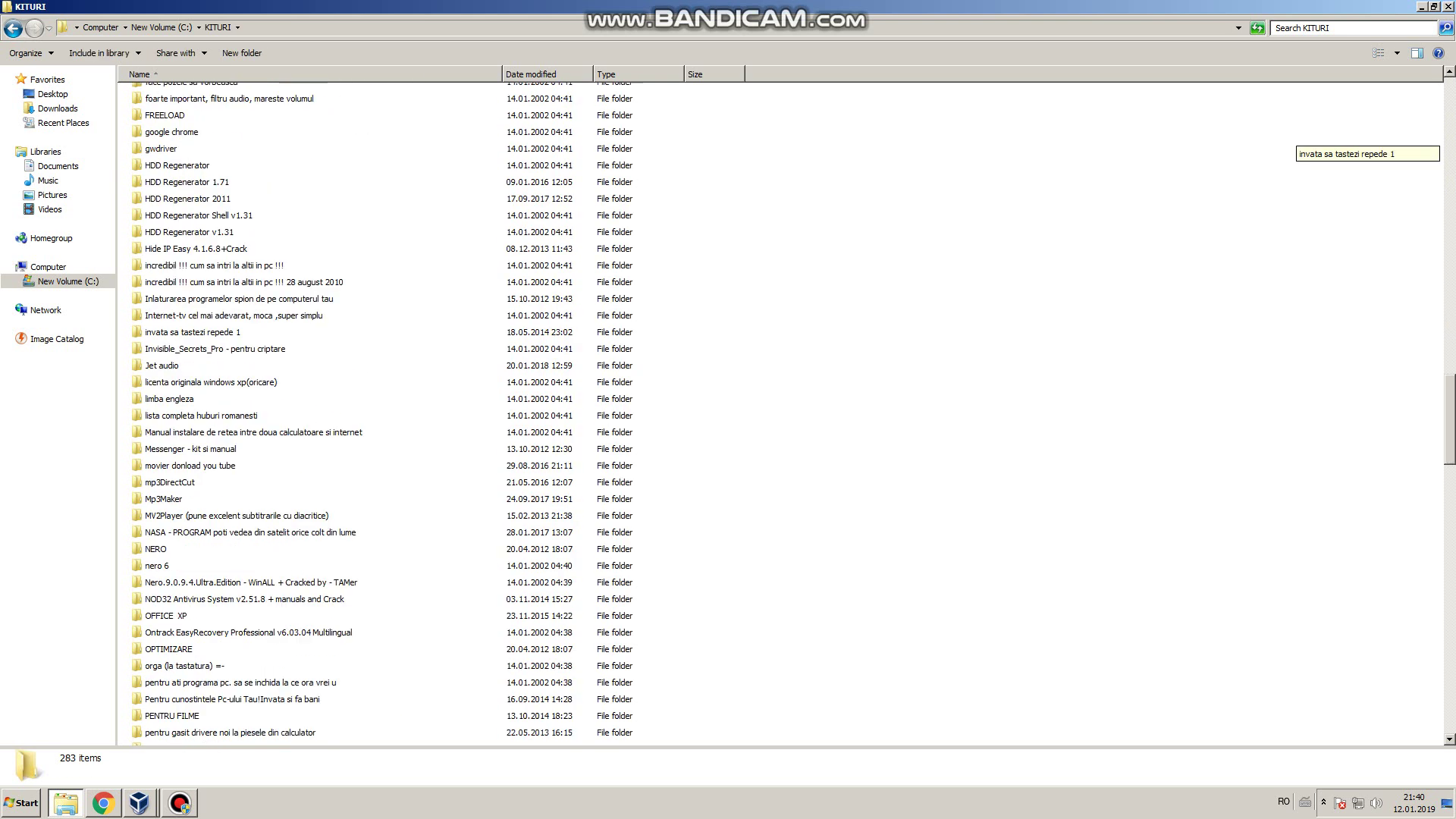
scroll(435, 414, down, 13)
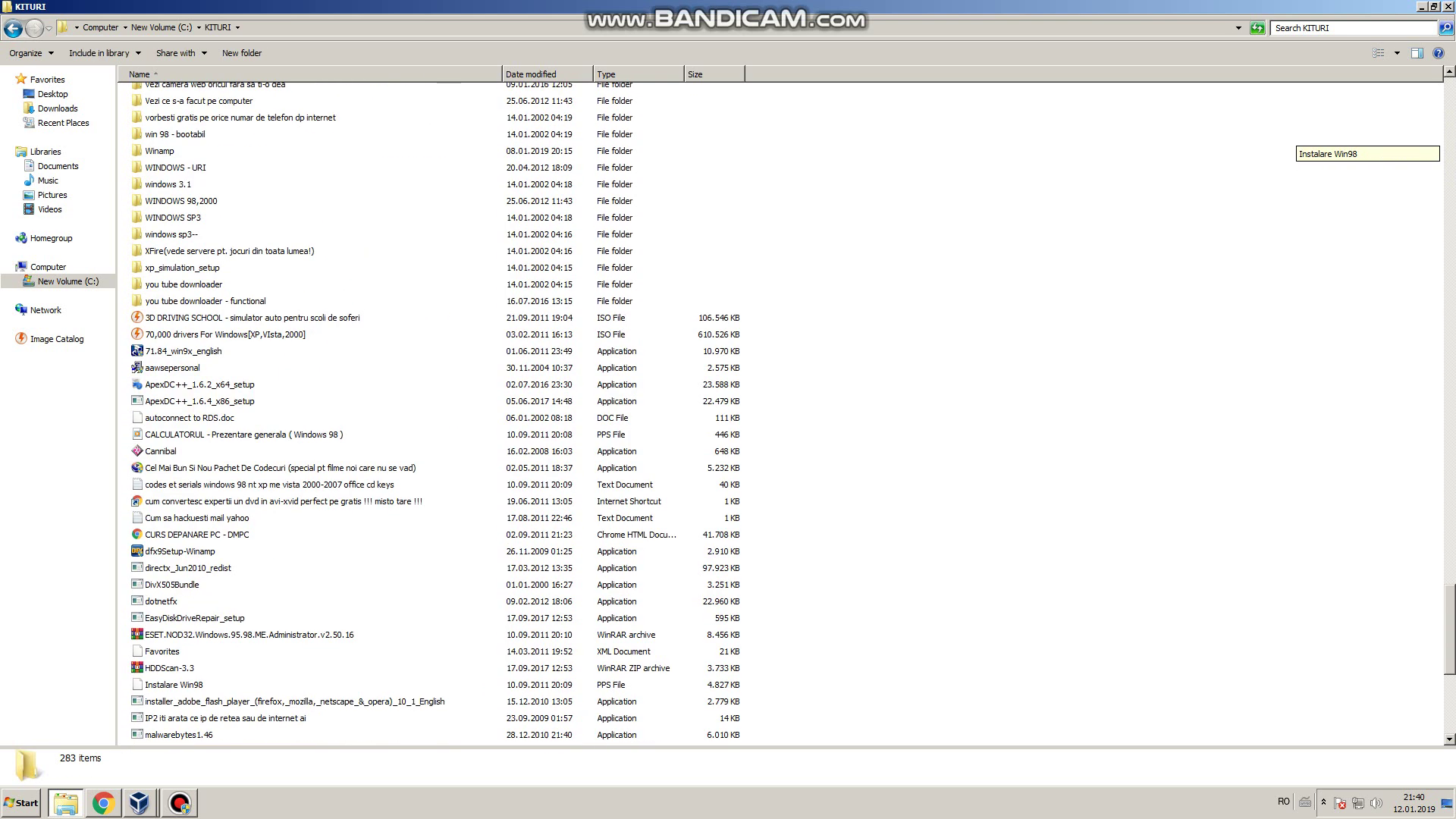
scroll(728, 414, down, 6)
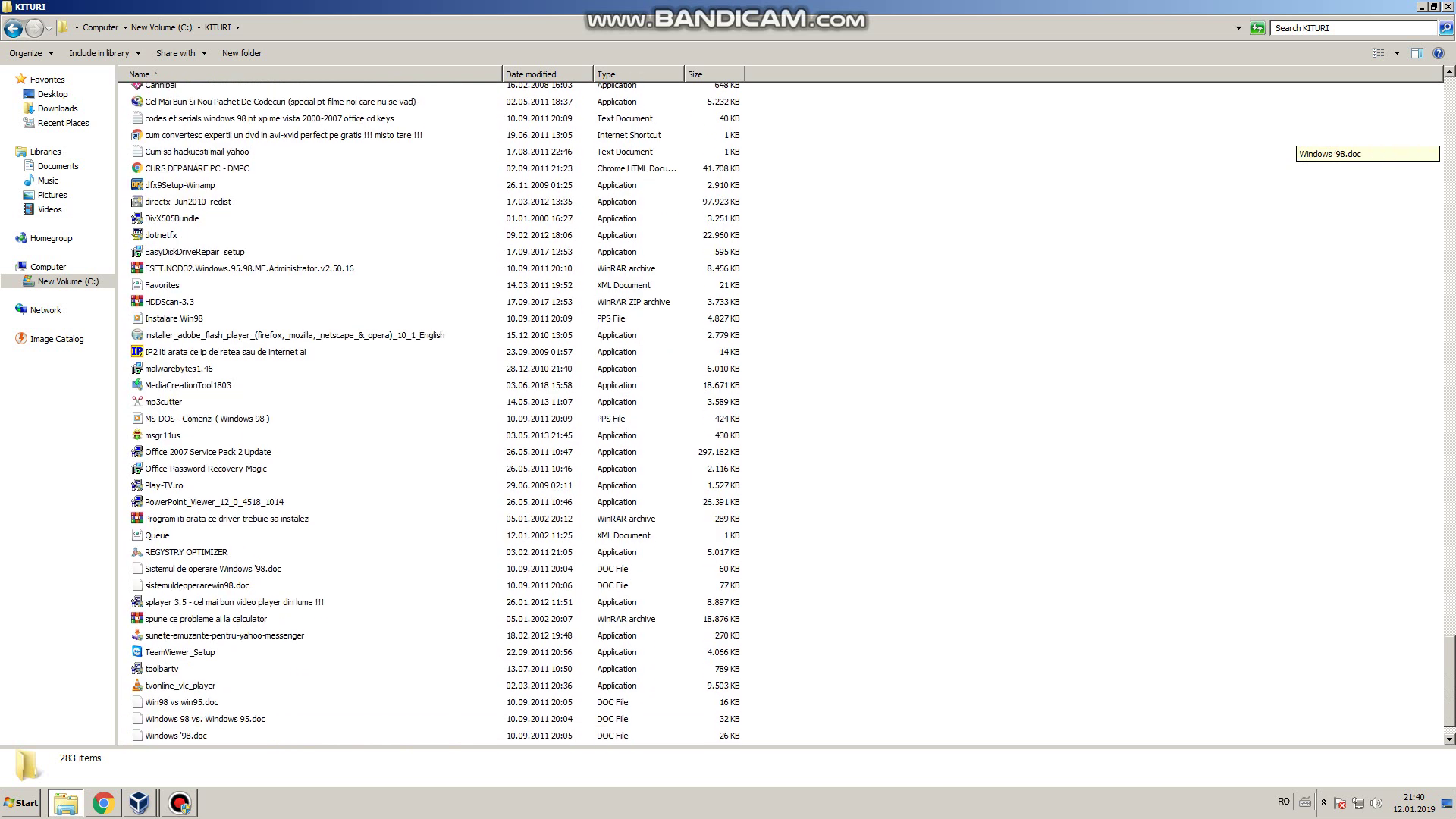
scroll(728, 414, up, 7)
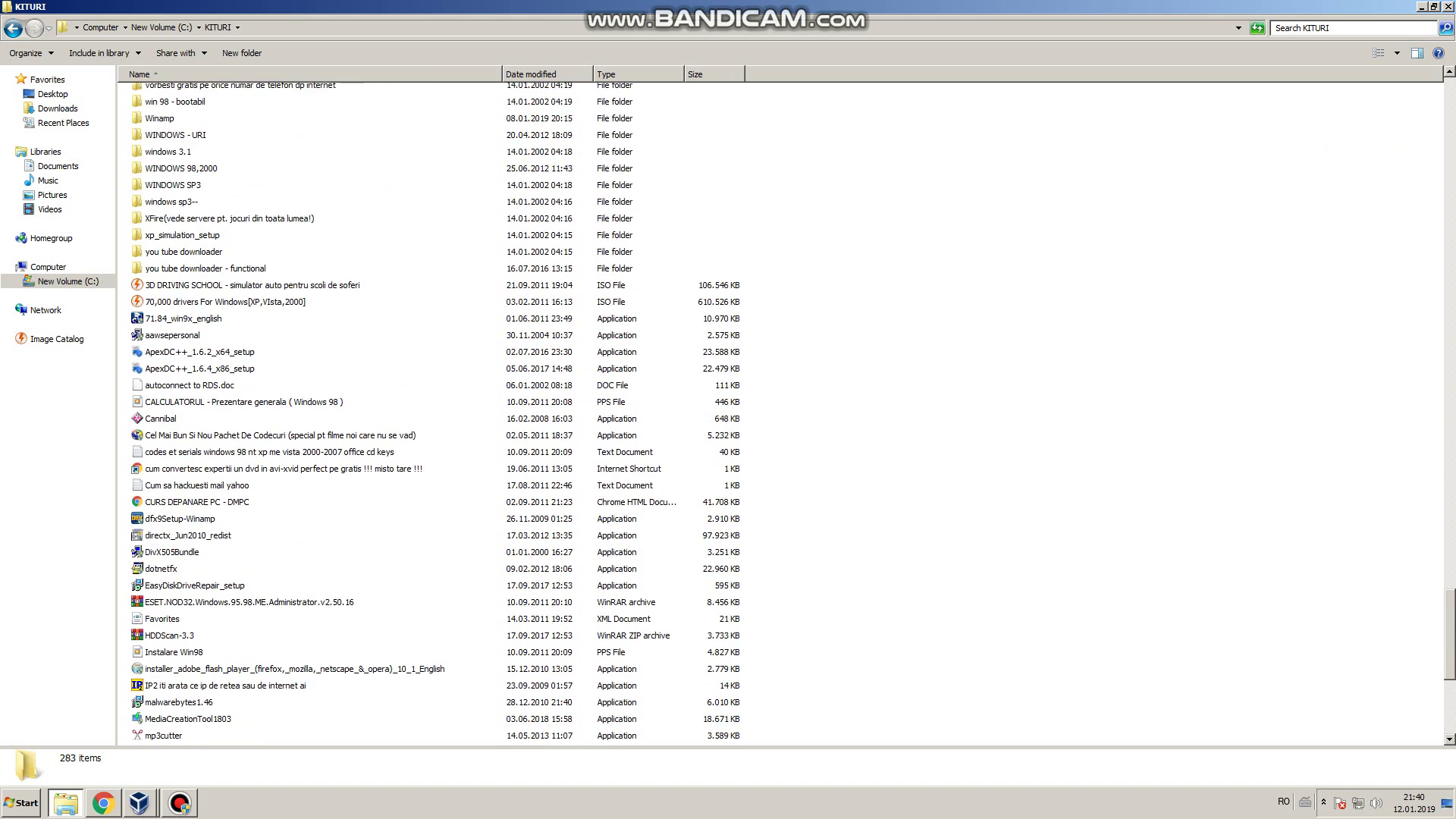
double_click(181, 168)
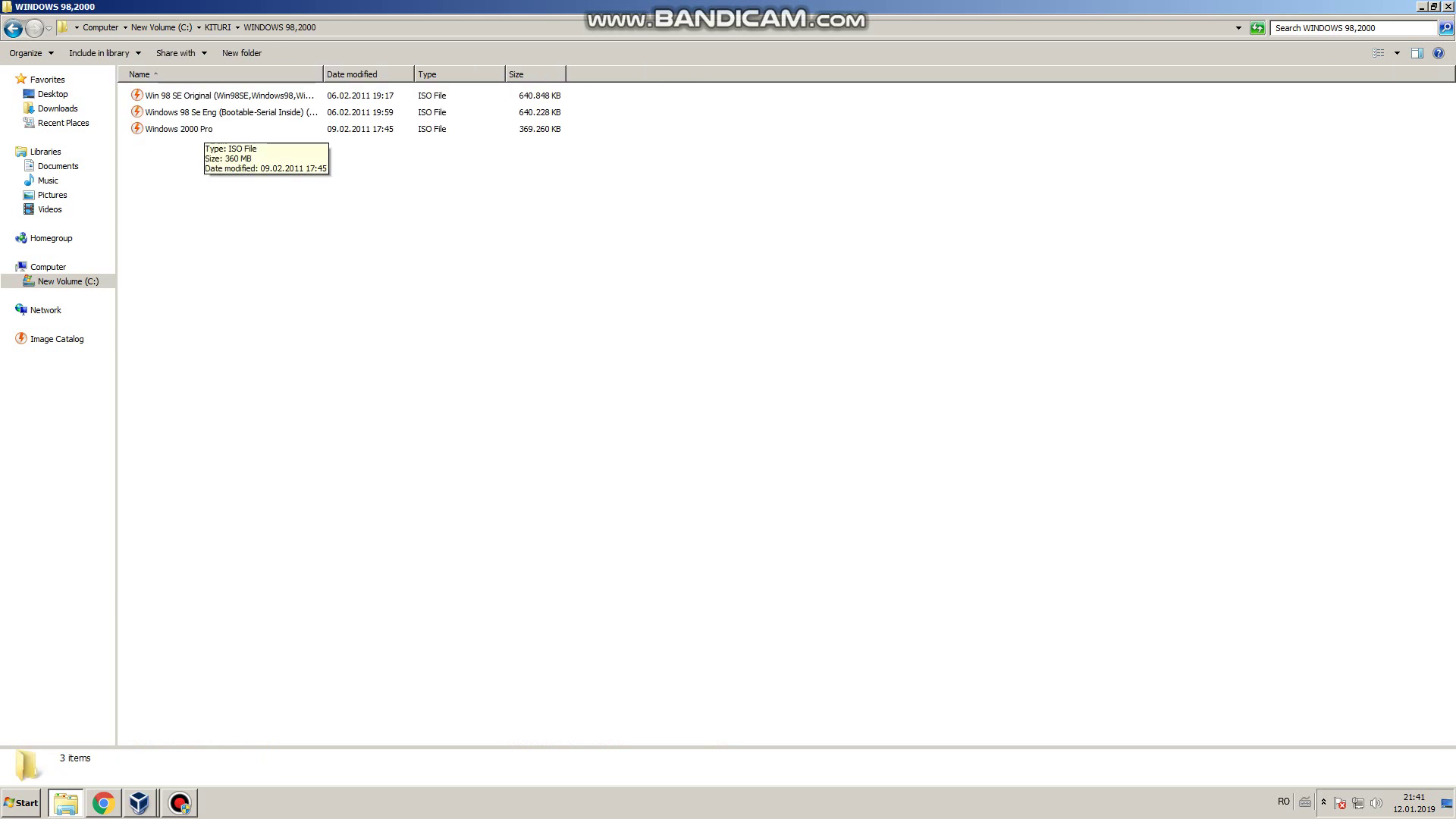
key(BackSpace)
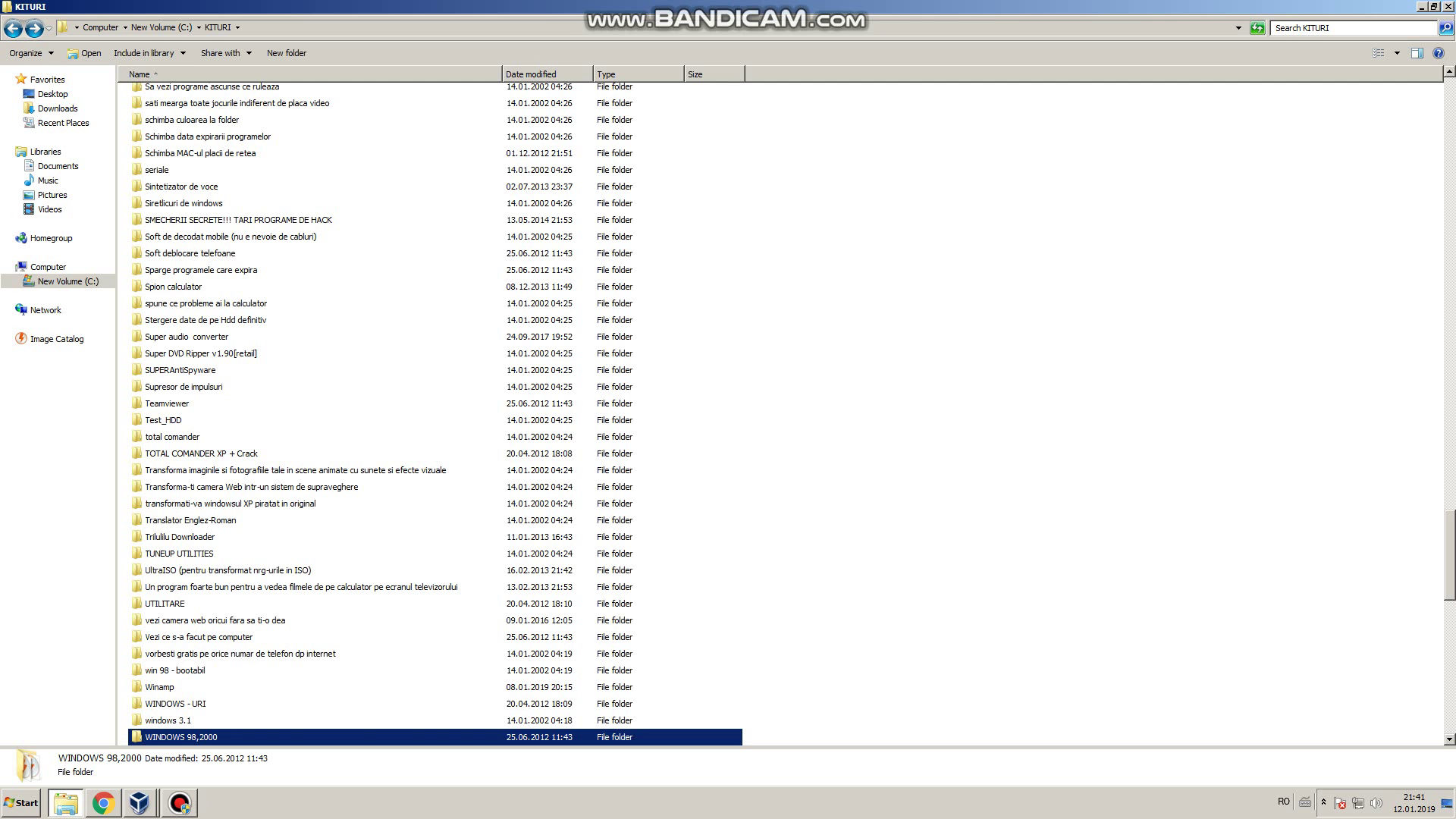
scroll(151, 683, down, 4)
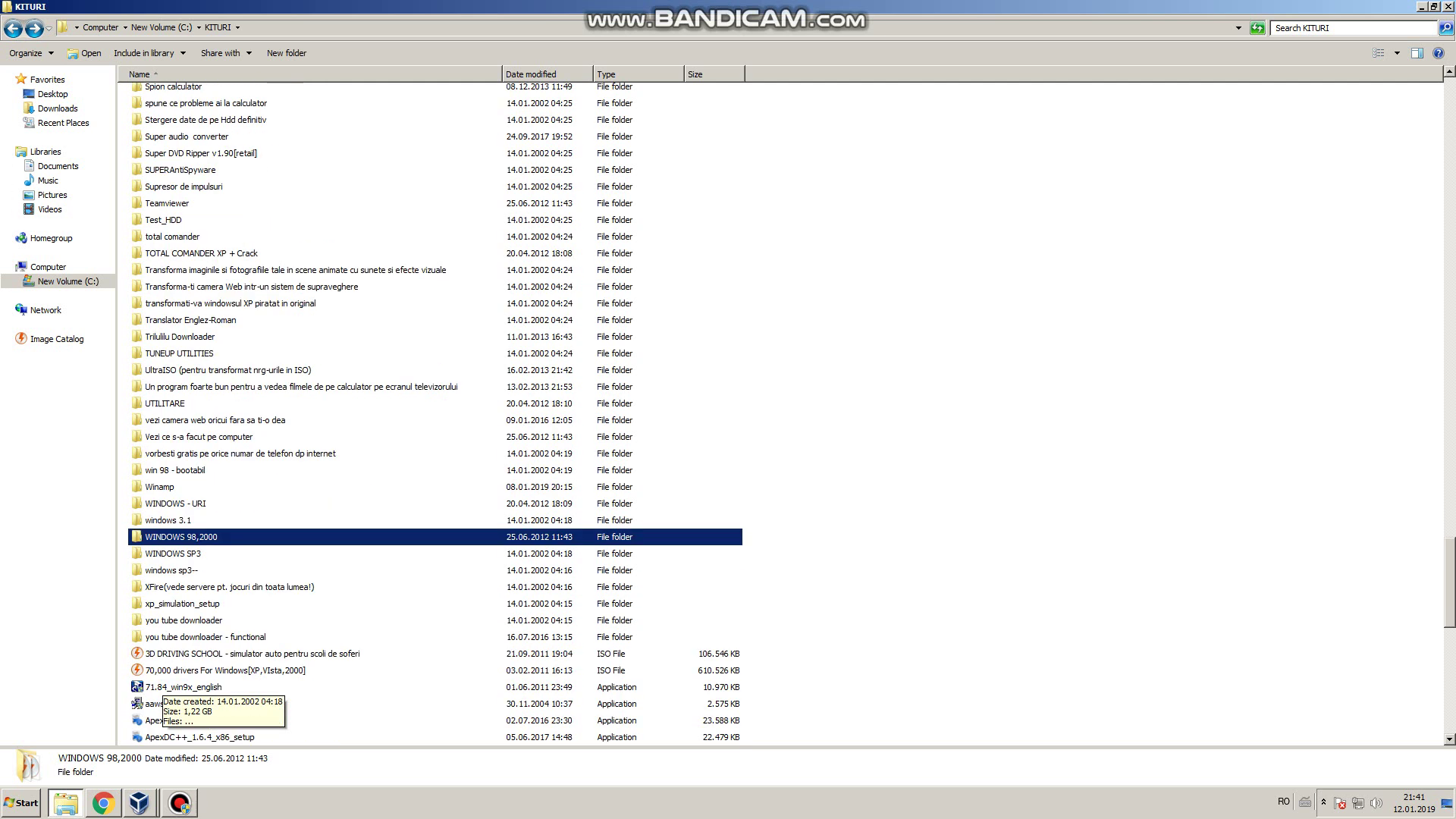
scroll(198, 614, up, 4)
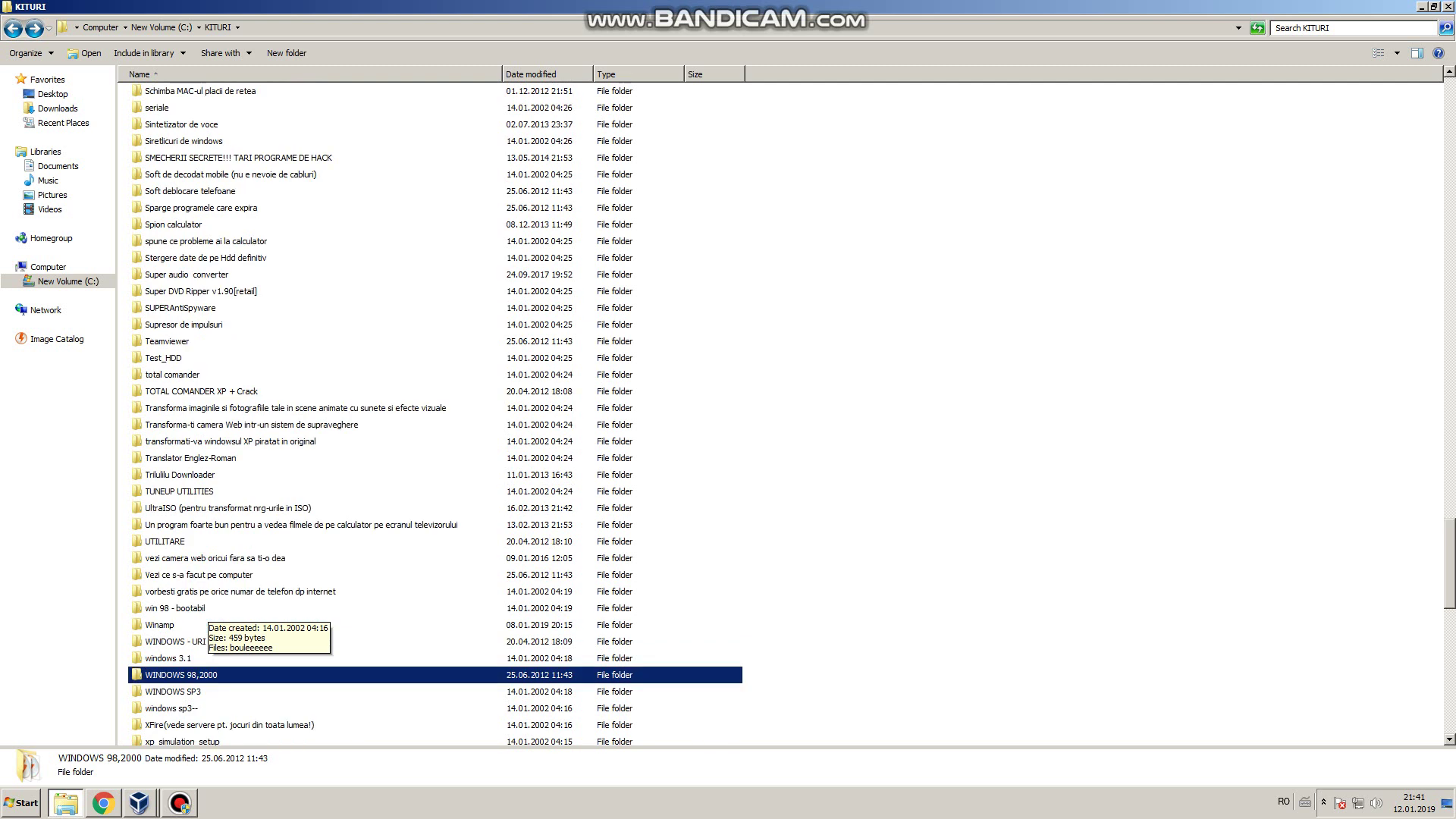
scroll(432, 413, up, 2)
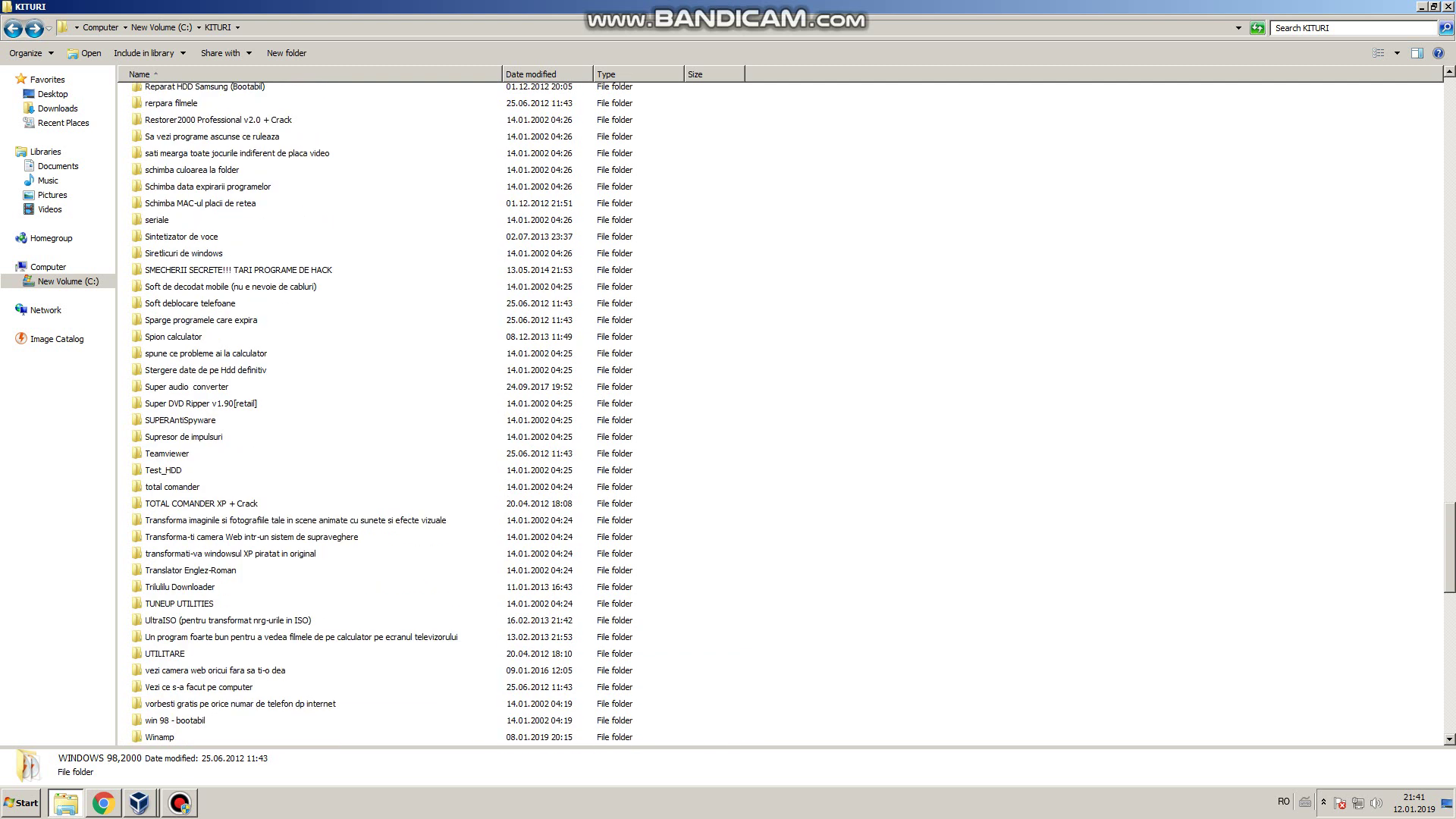
Step: Search the KITURI folder for "windows 2000"
key(ctrl+e)
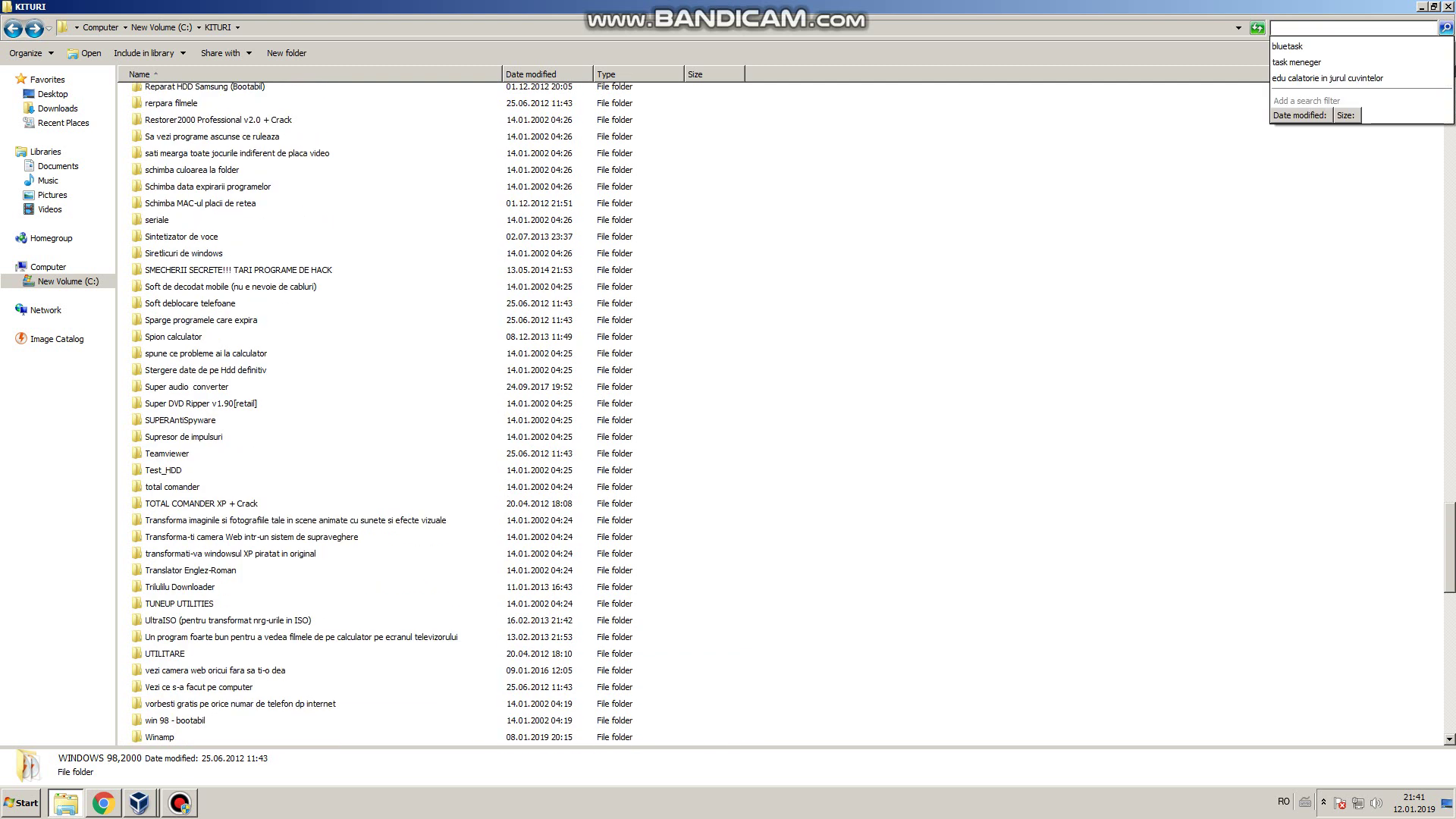
text(wi)
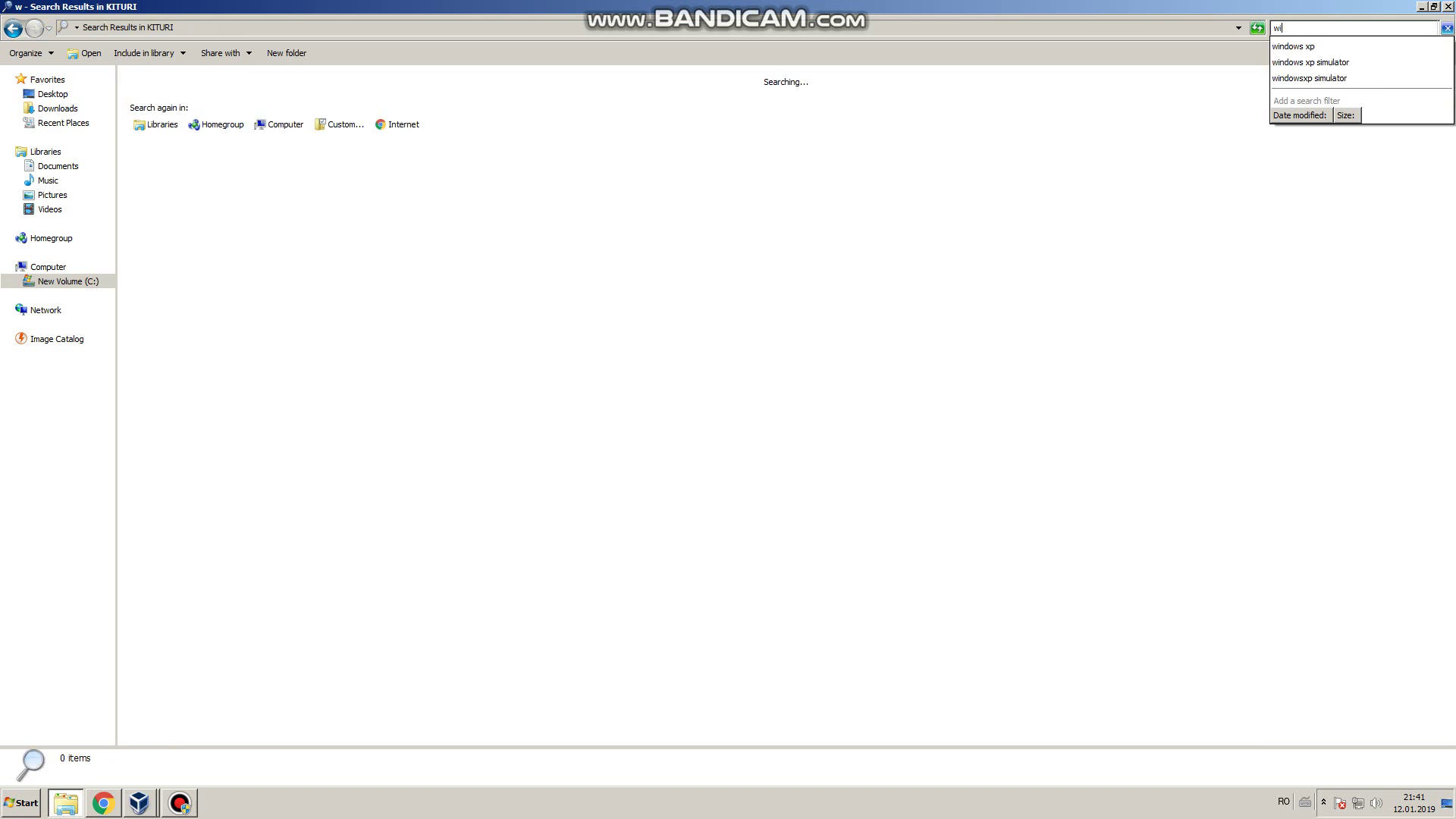
text(ndows)
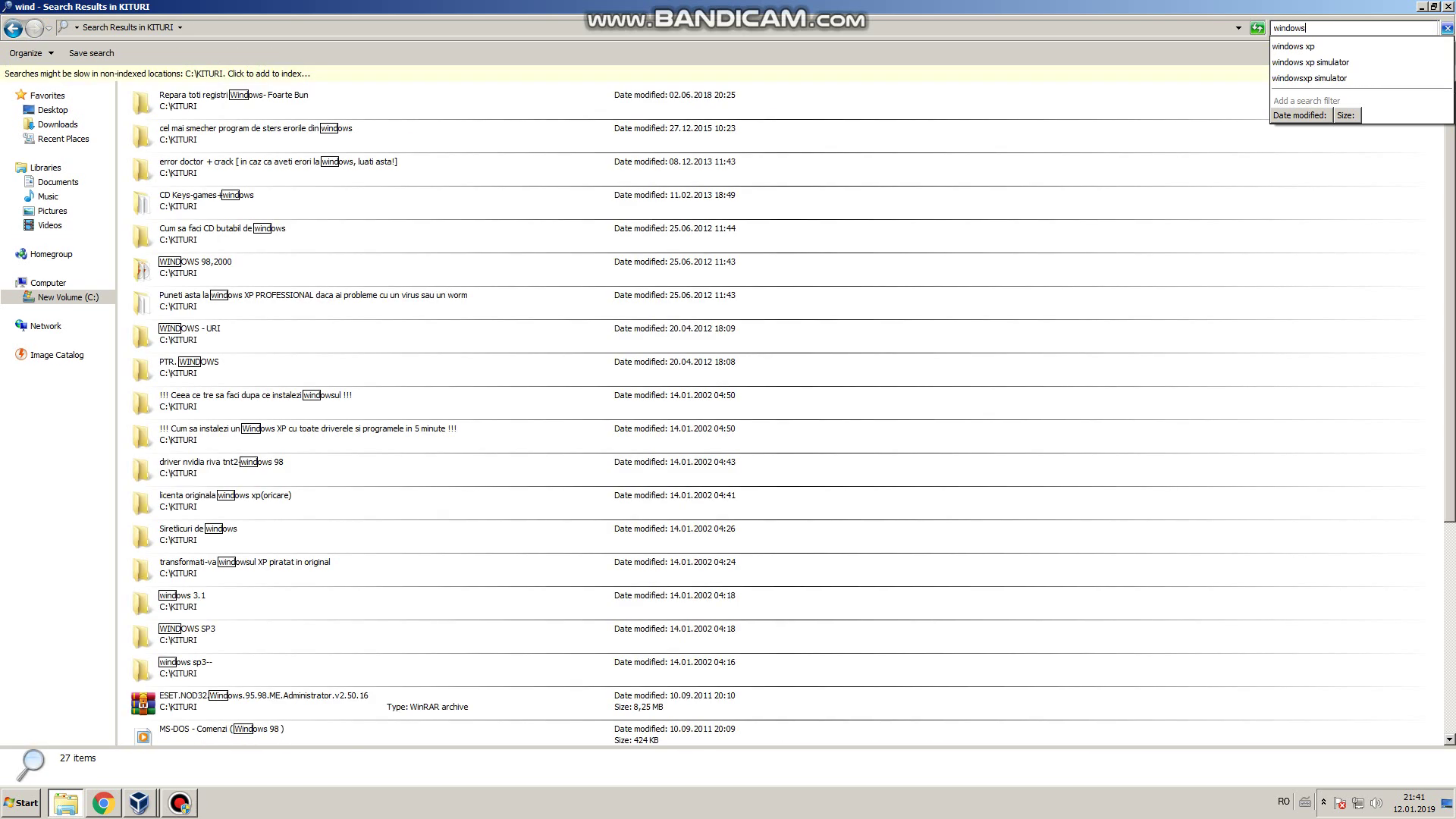
text( 23)
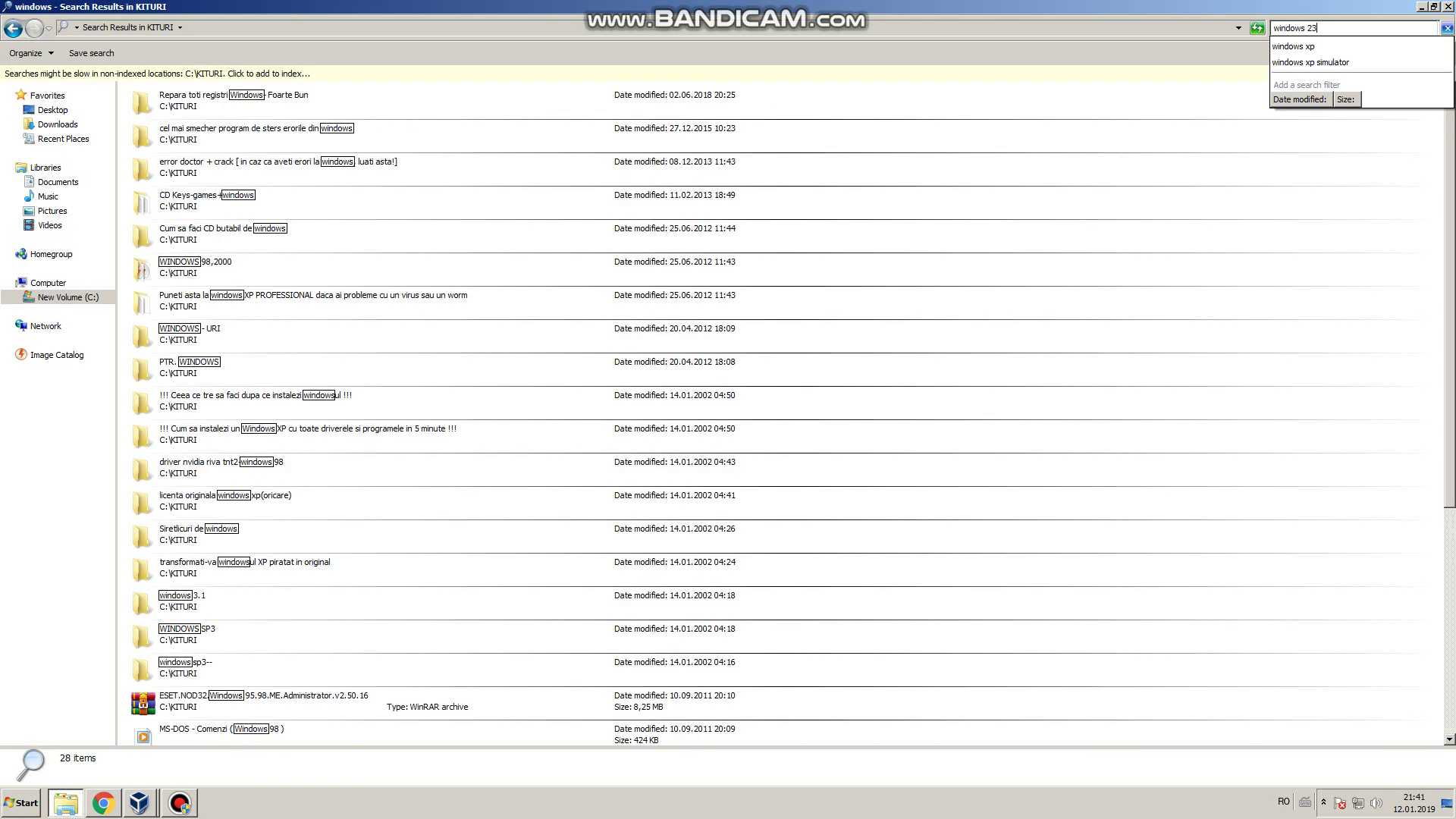
key(BackSpace)
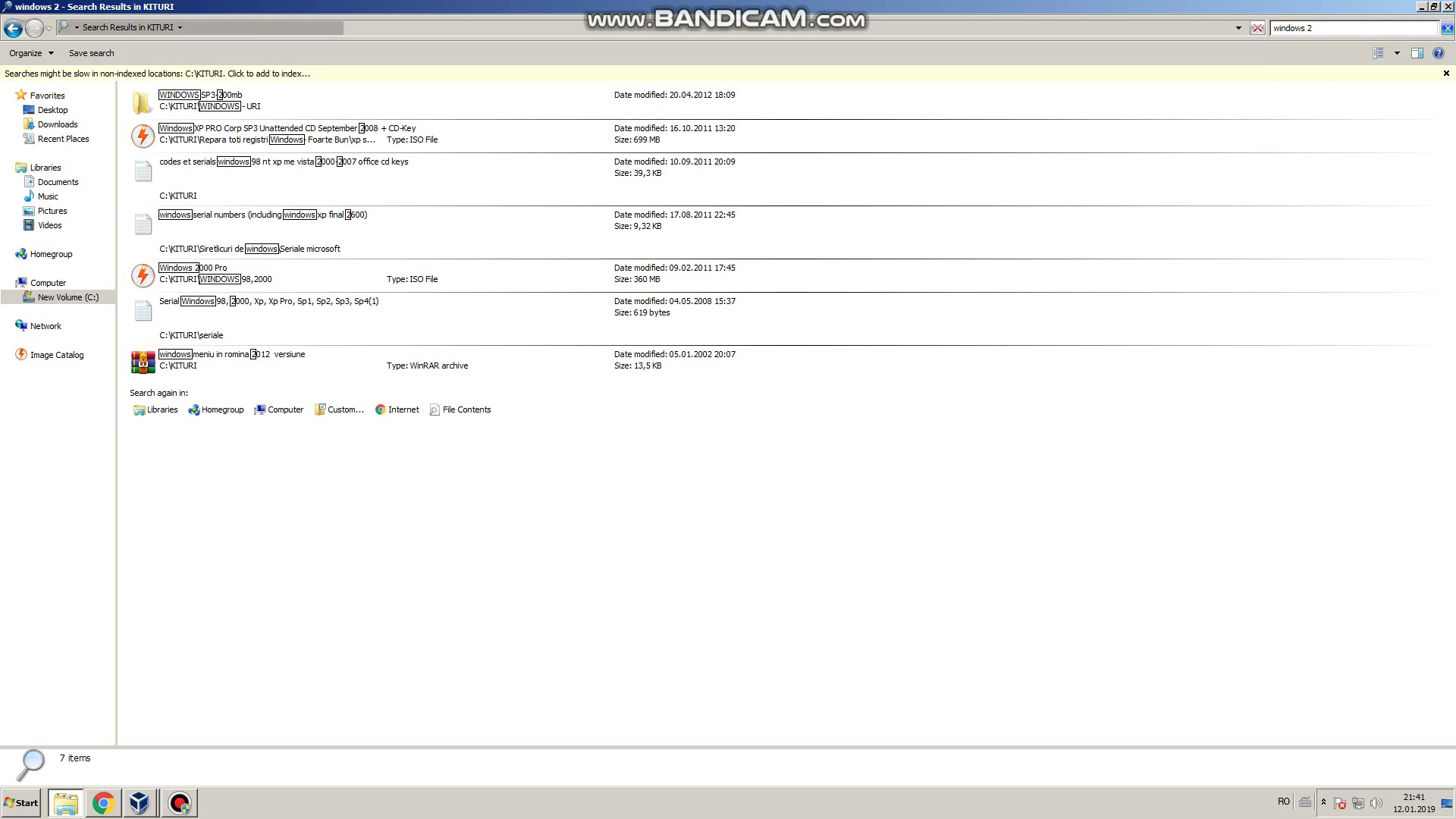
text(000)
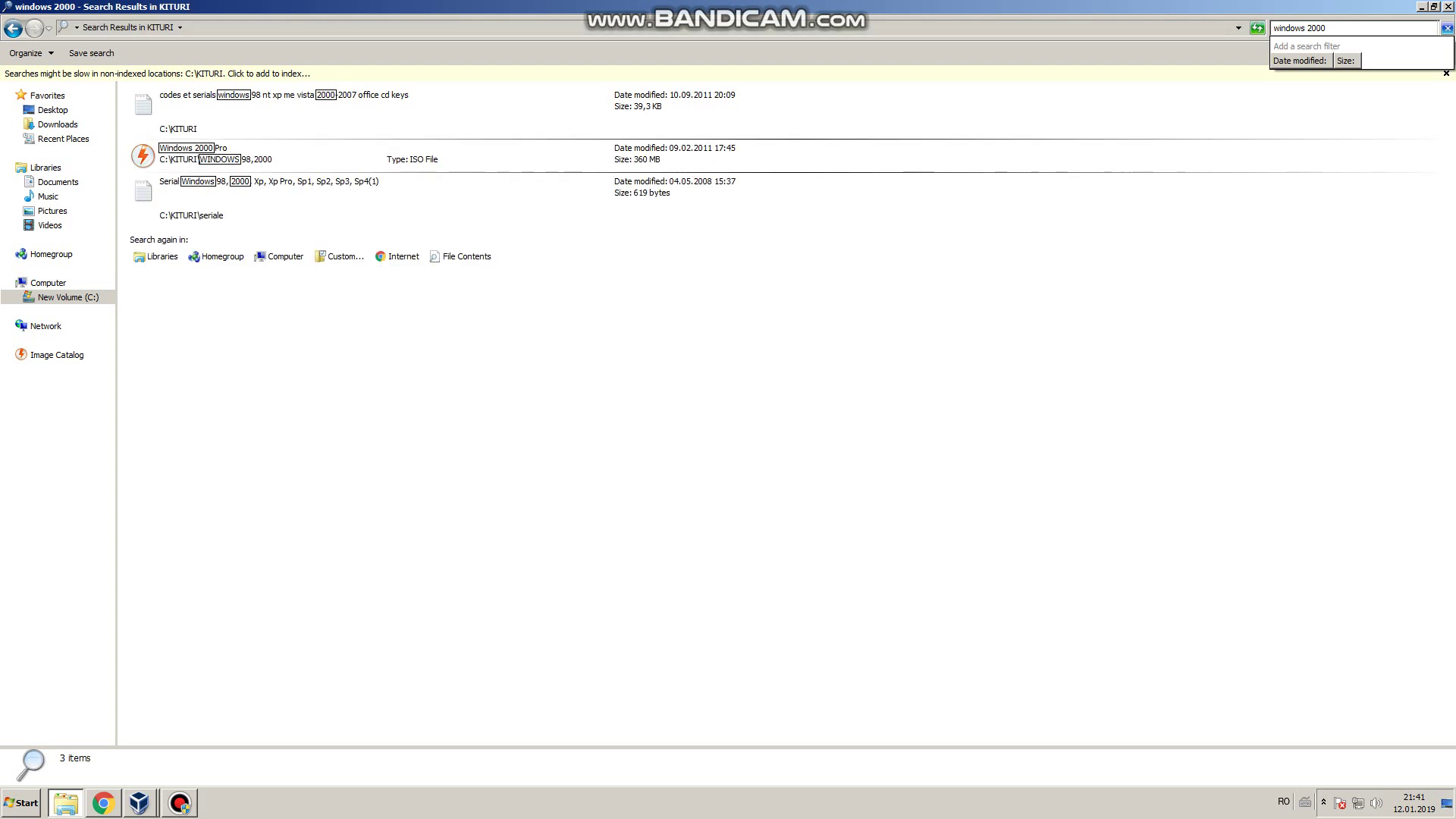
Step: Open the windows_2000_cd_key text file from the search results in Notepad
click(303, 155)
key(Up)
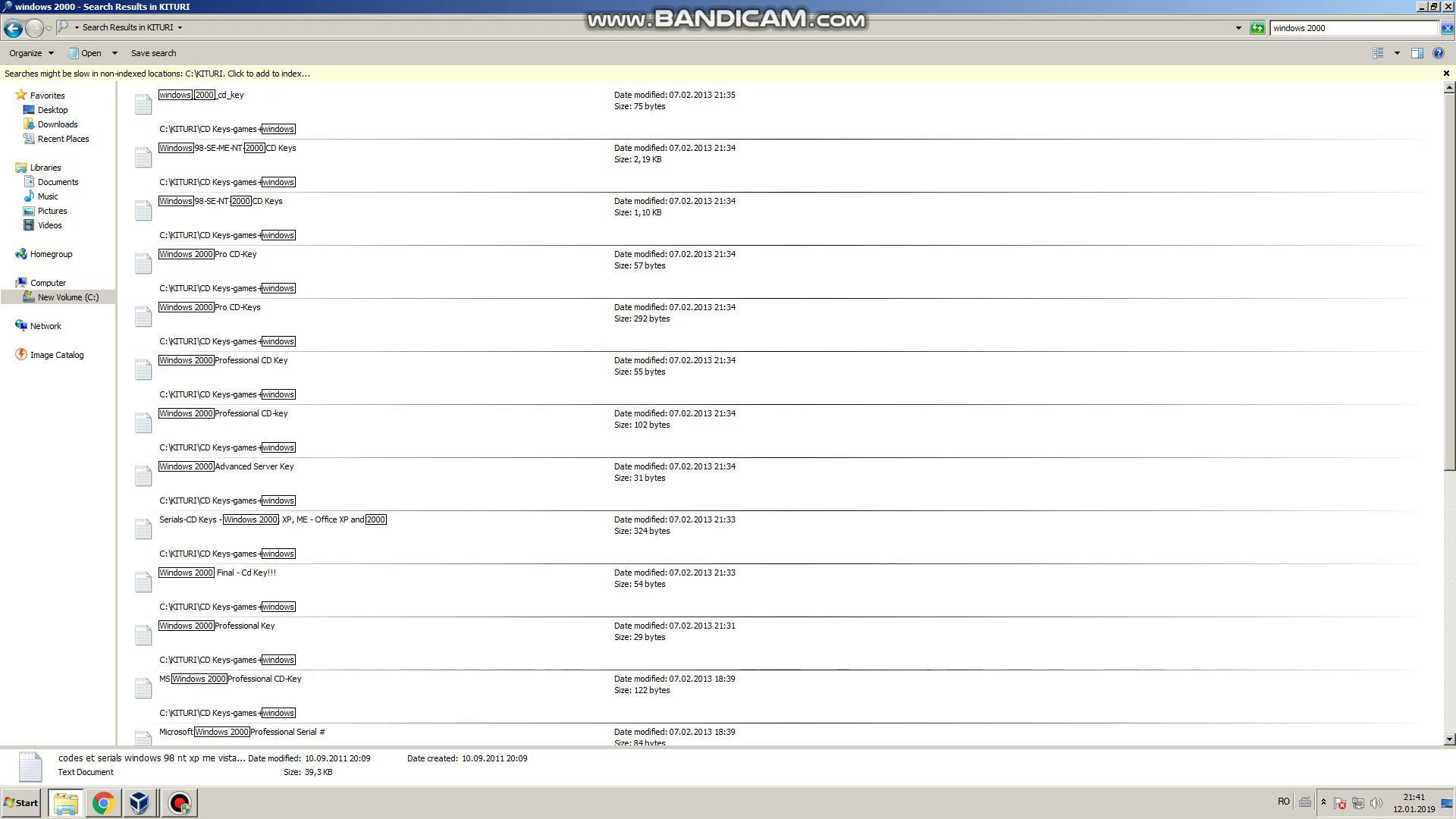
click(201, 106)
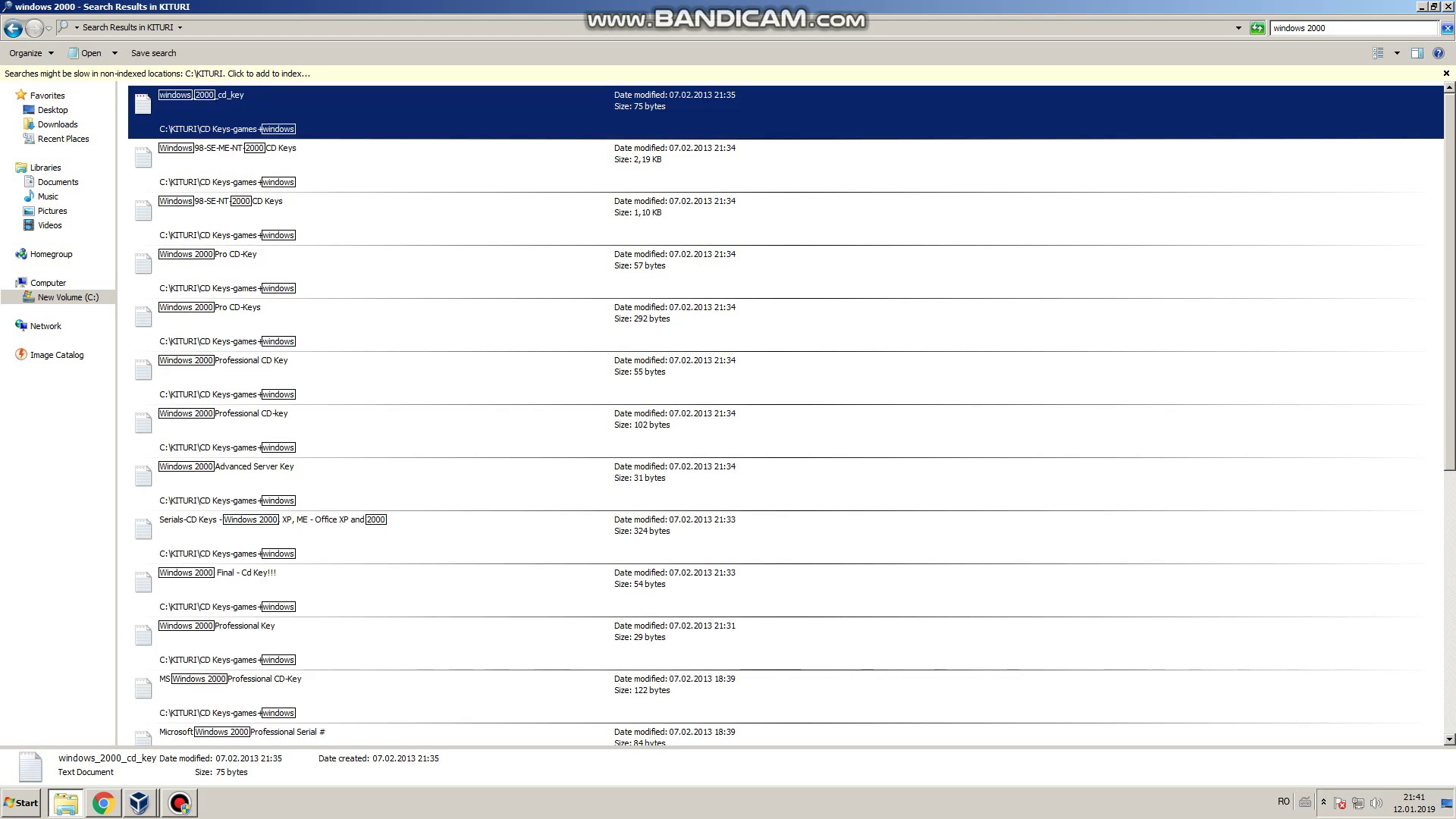
key(Return)
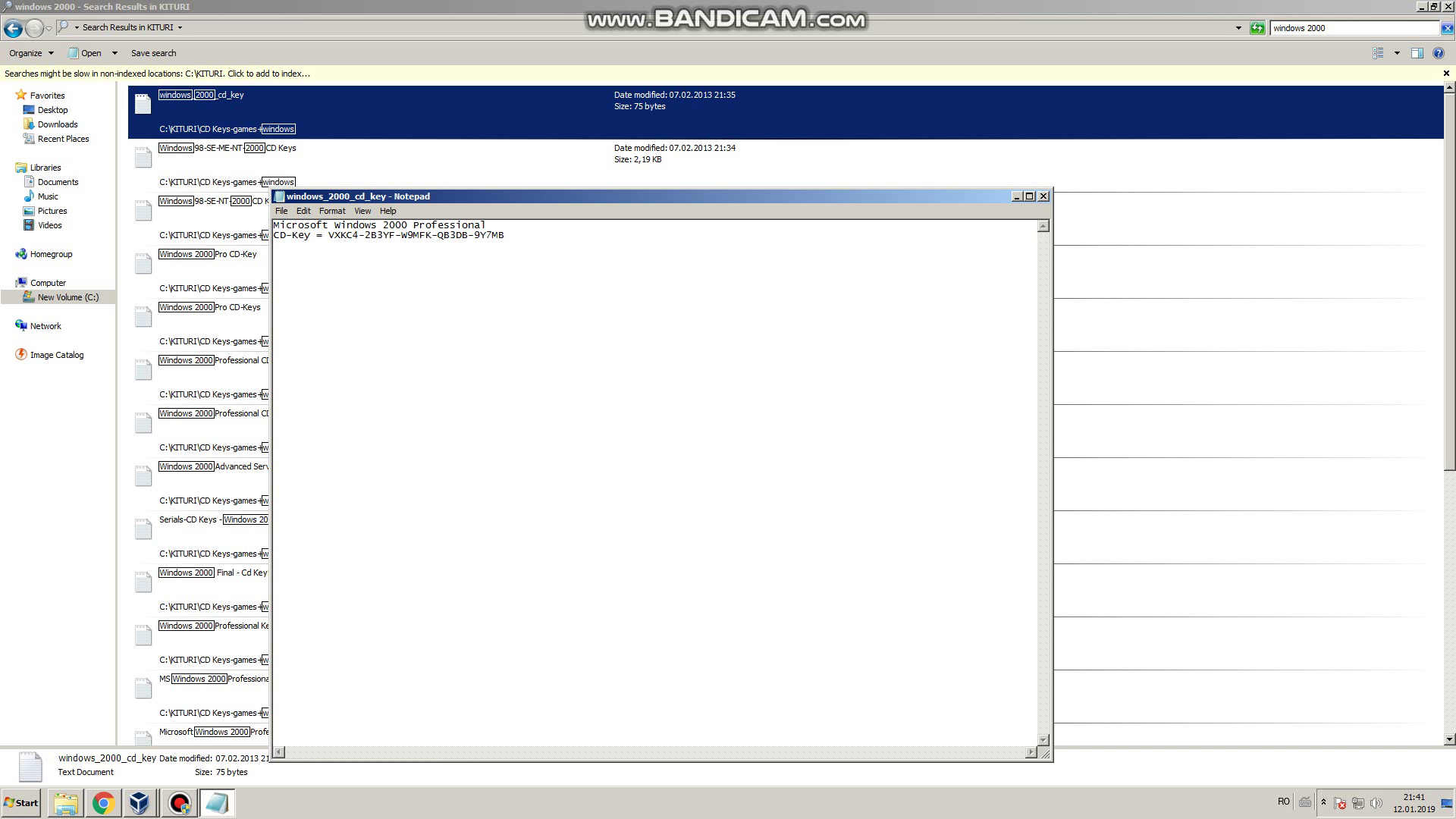
Step: Put the key notes beside the VM and type the product key from them into setup
key(super+Home)
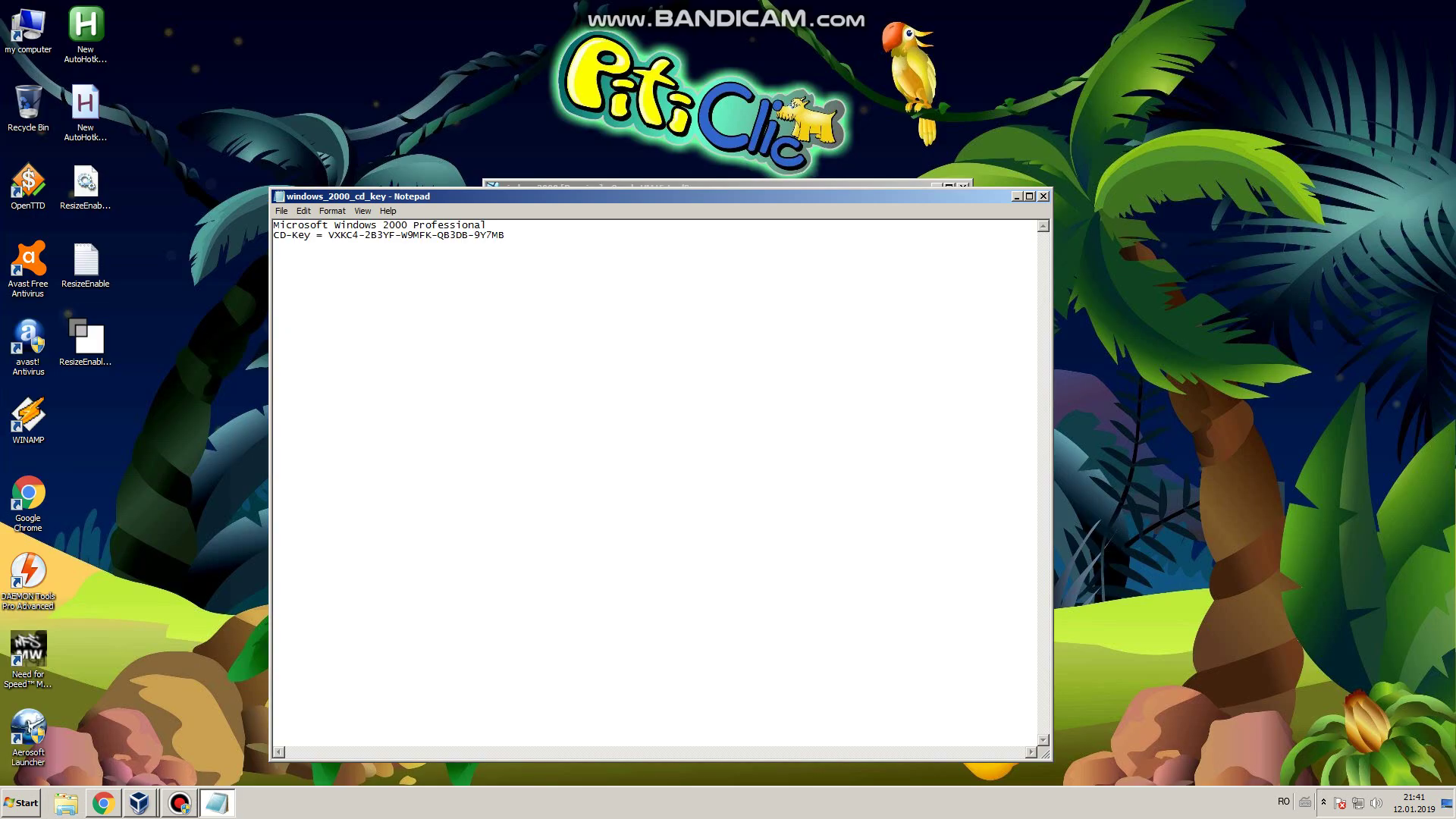
key(super+Right)
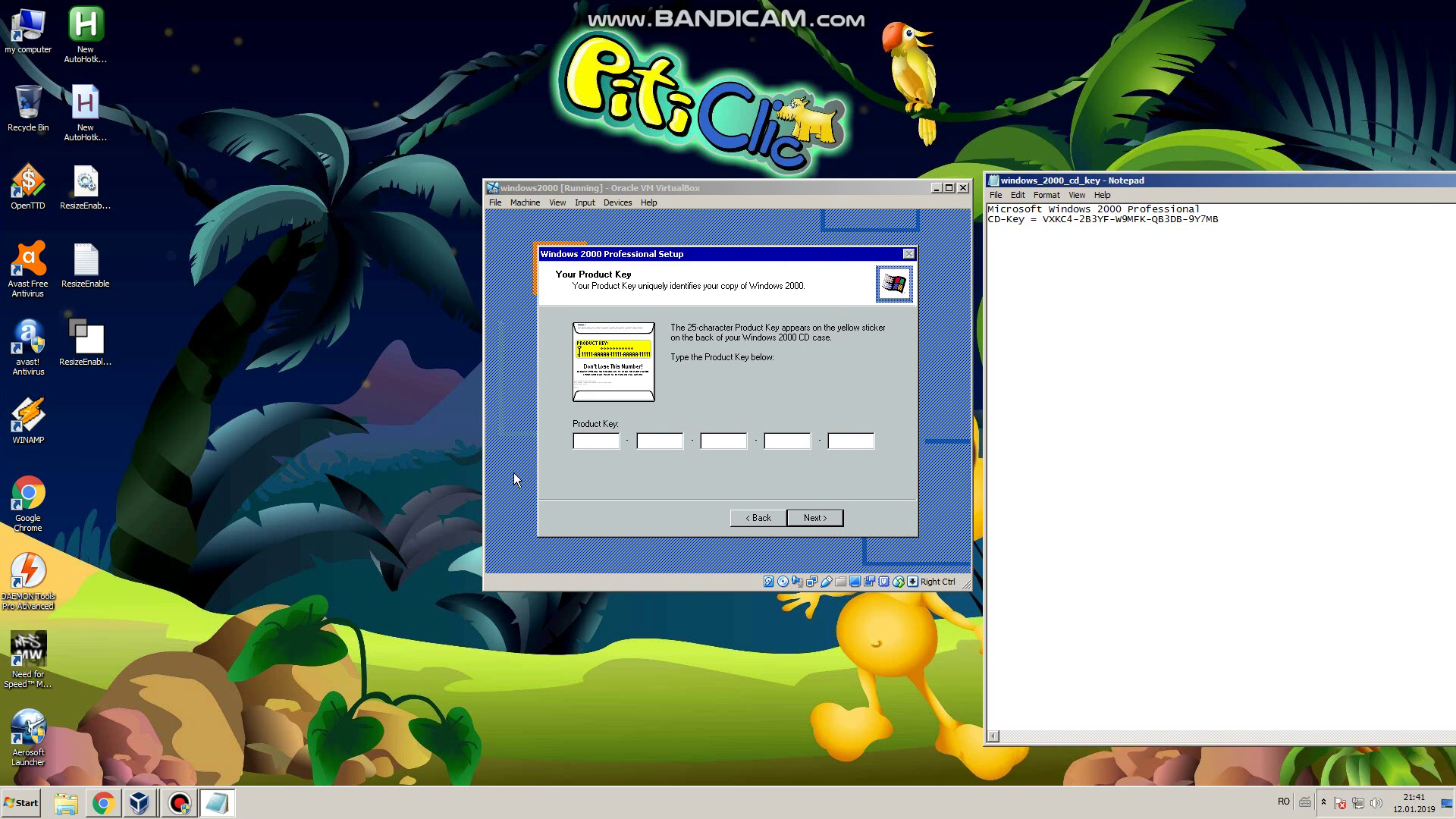
click(749, 282)
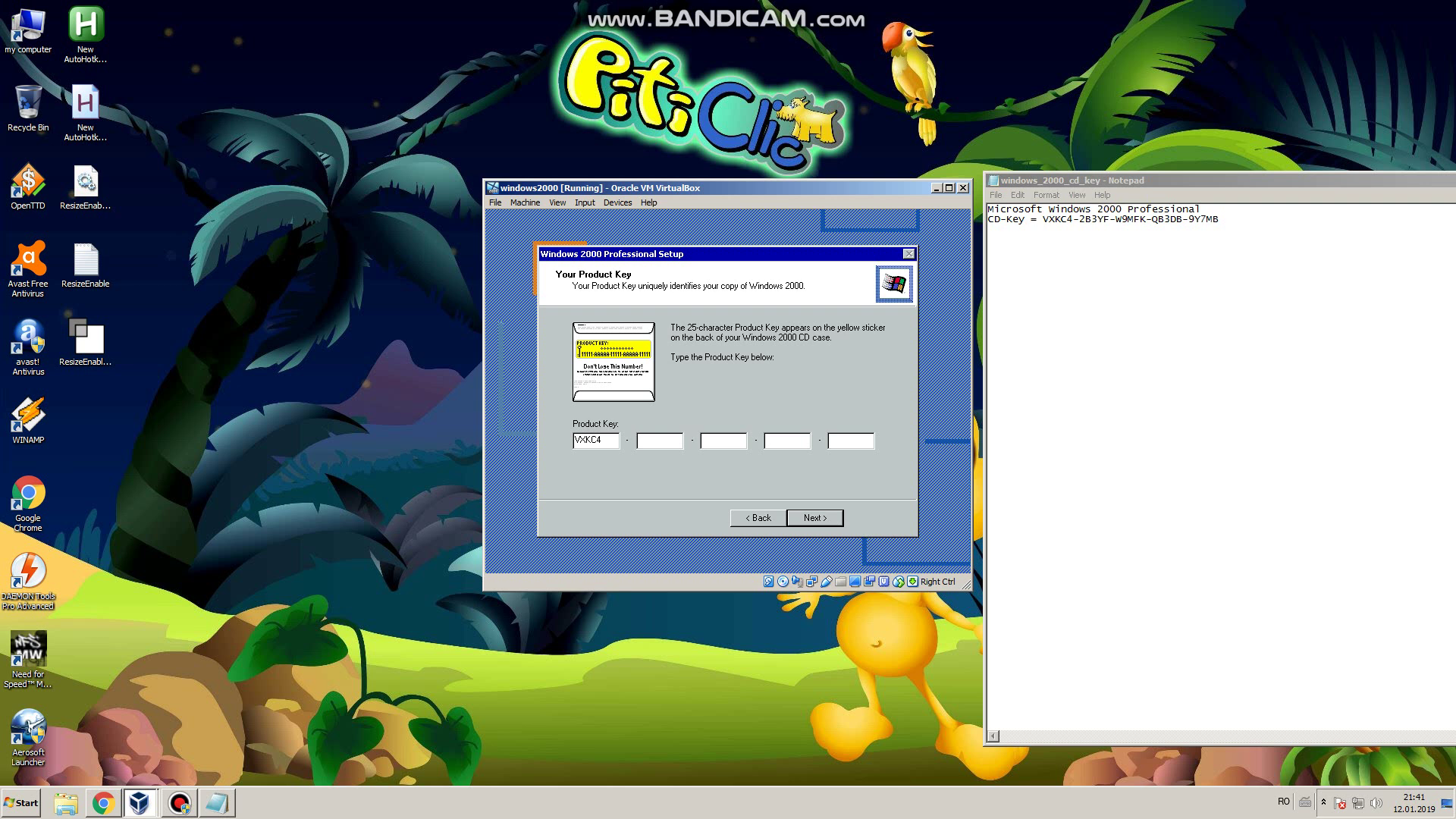
Step: Submit the product key, dismiss the invalid-key error, and resubmit the corrected key
key(Return)
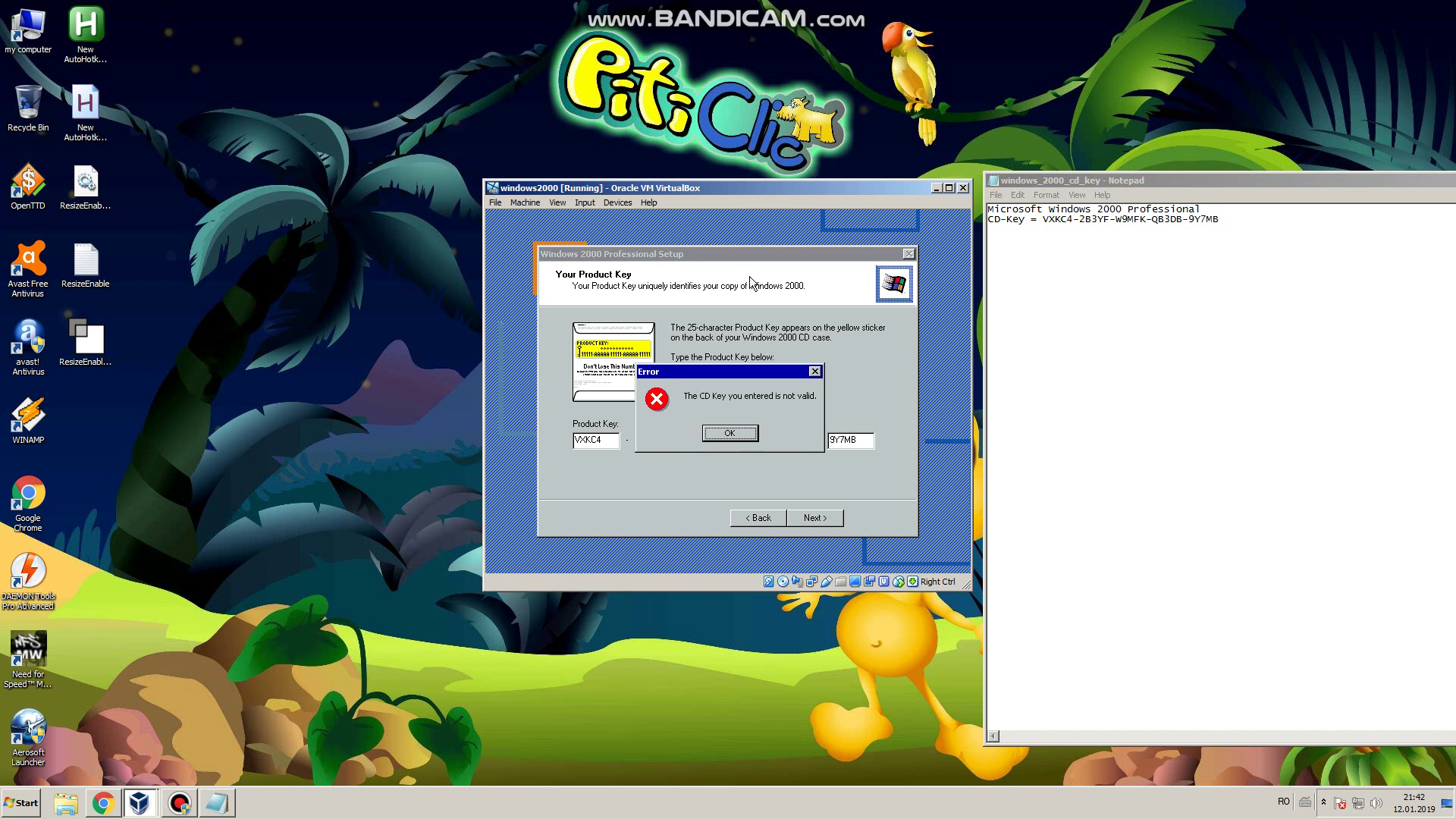
key(Return)
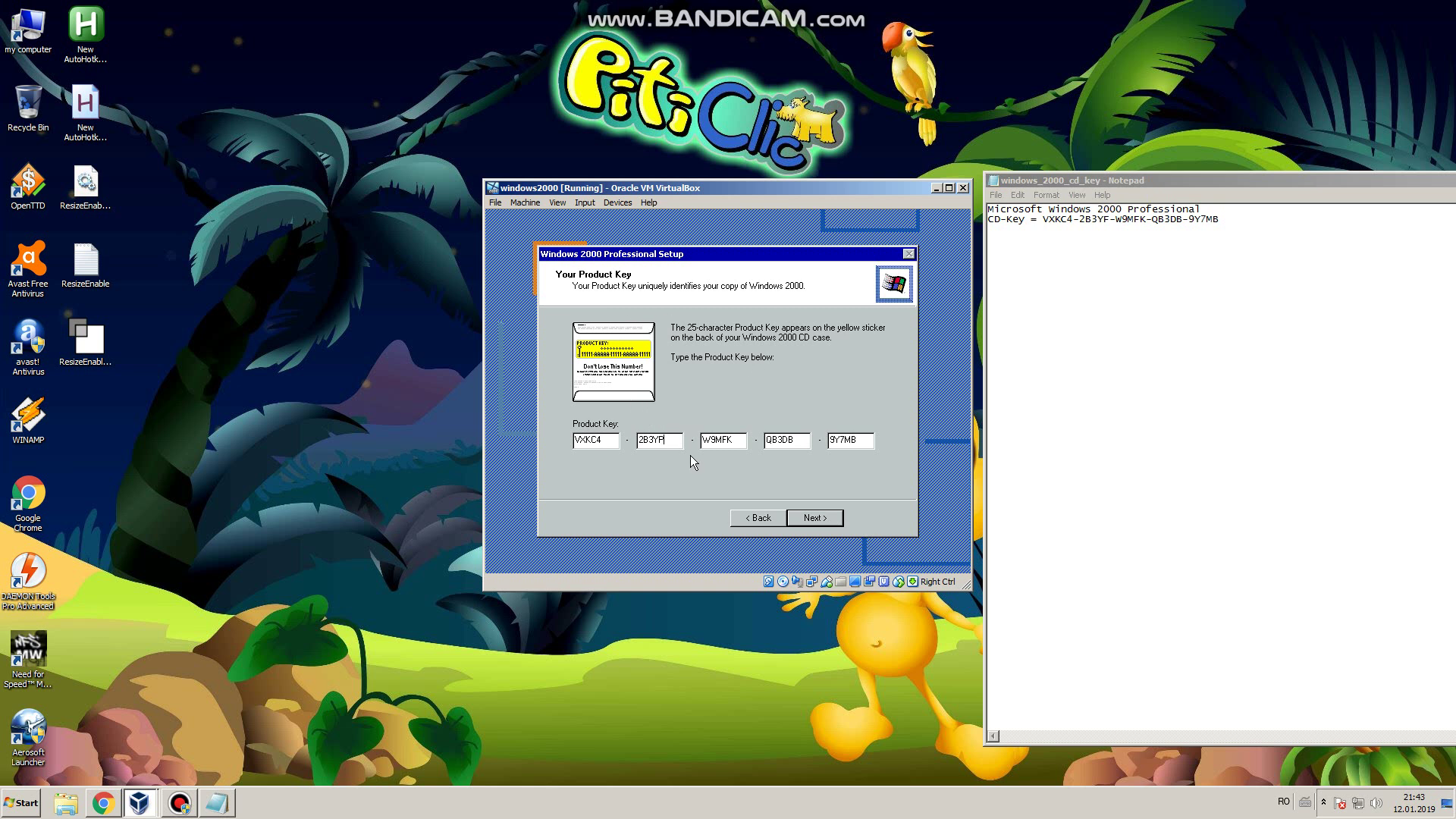
key(Return)
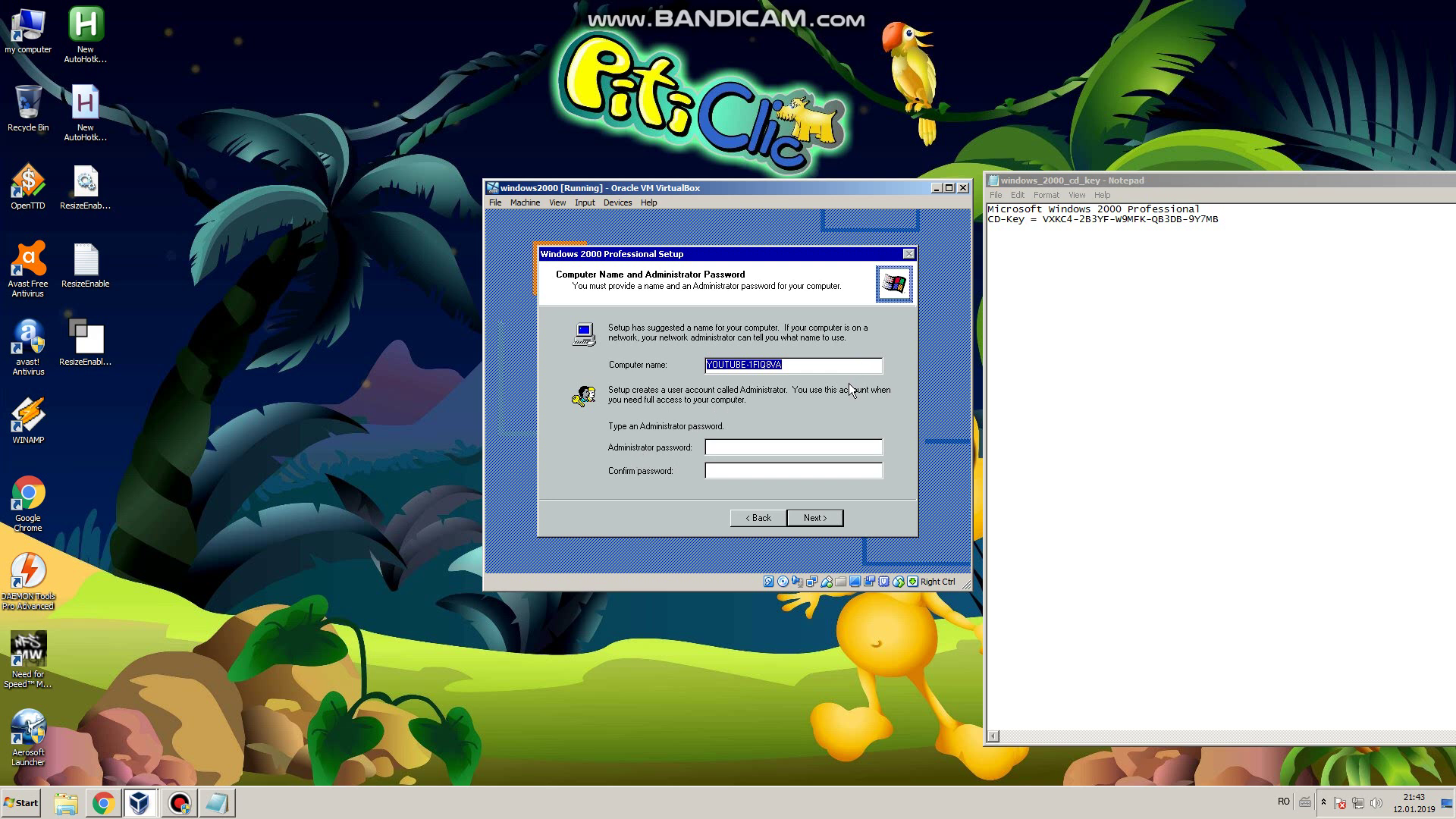
Step: Replace the suggested computer name with a new one and continue
click(828, 367)
key(BackSpace)
key(BackSpace)
key(BackSpace)
key(BackSpace)
key(BackSpace)
key(BackSpace)
key(BackSpace)
key(BackSpace)
key(BackSpace)
key(BackSpace)
key(BackSpace)
key(BackSpace)
key(BackSpace)
key(BackSpace)
key(BackSpace)
text(NENEA33)
click(814, 516)
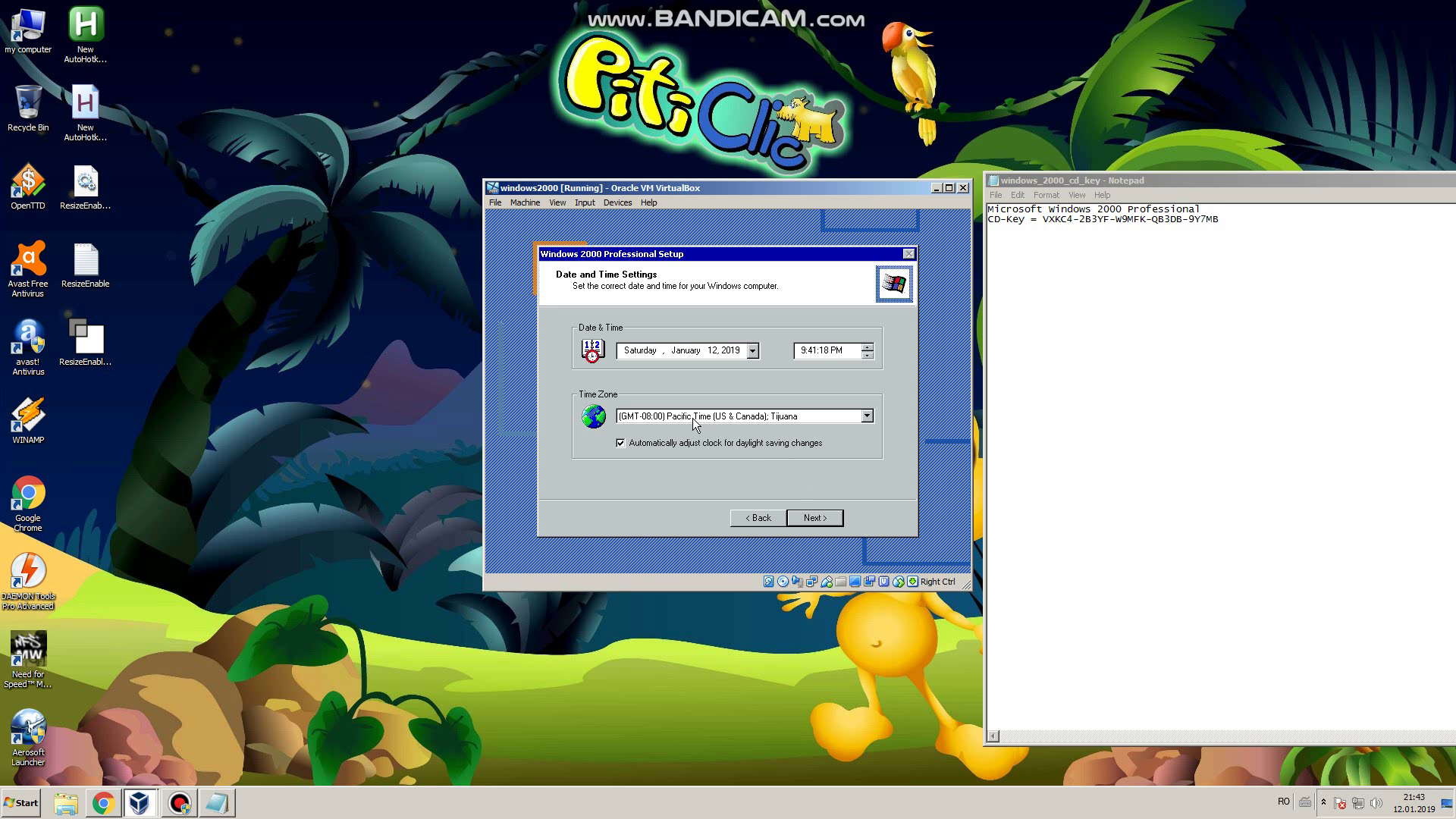
Step: Keep the time zone at GMT-08:00 Pacific Time and continue to networking settings
click(665, 418)
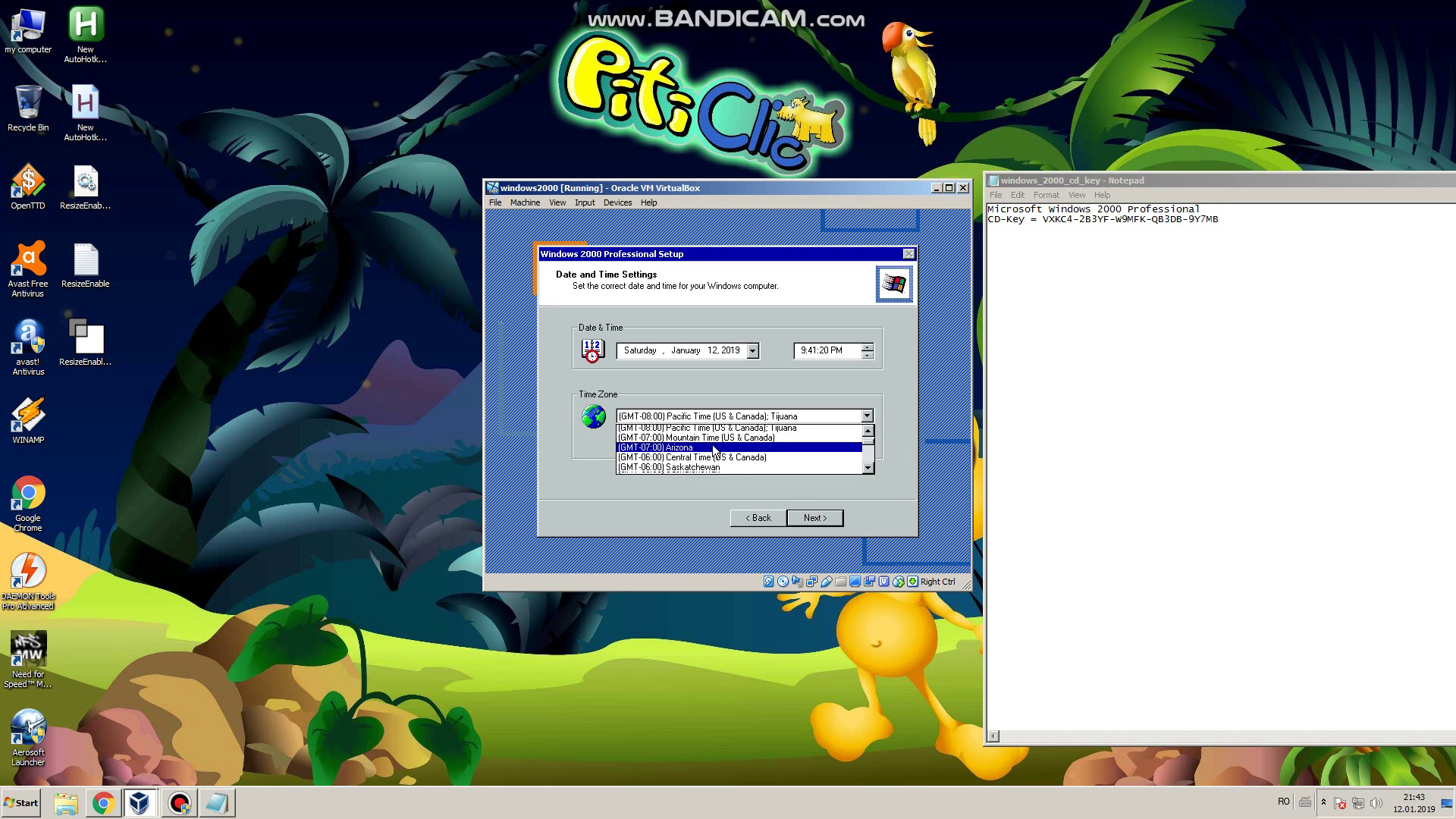
scroll(713, 450, down, 3)
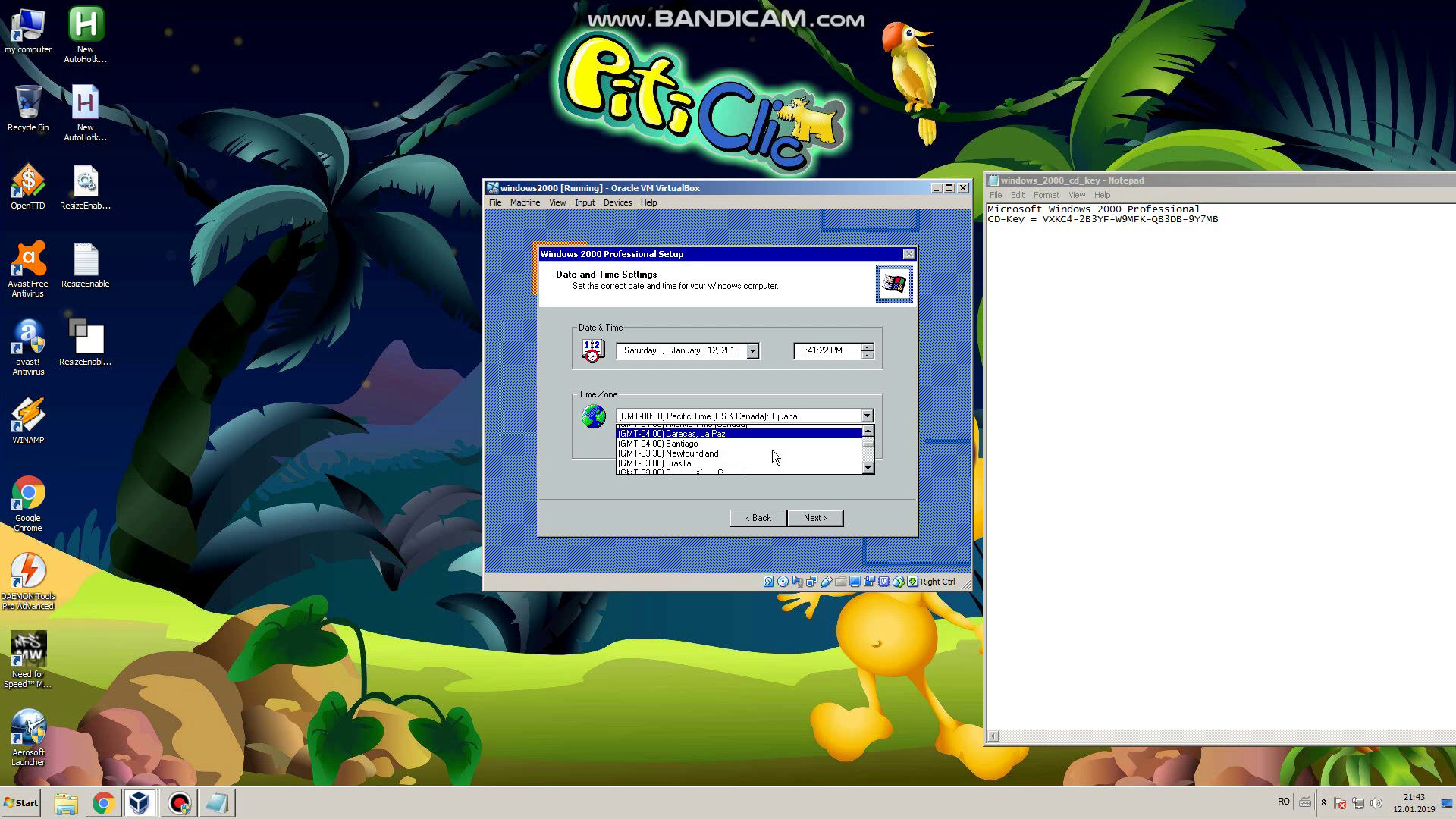
scroll(772, 450, down, 3)
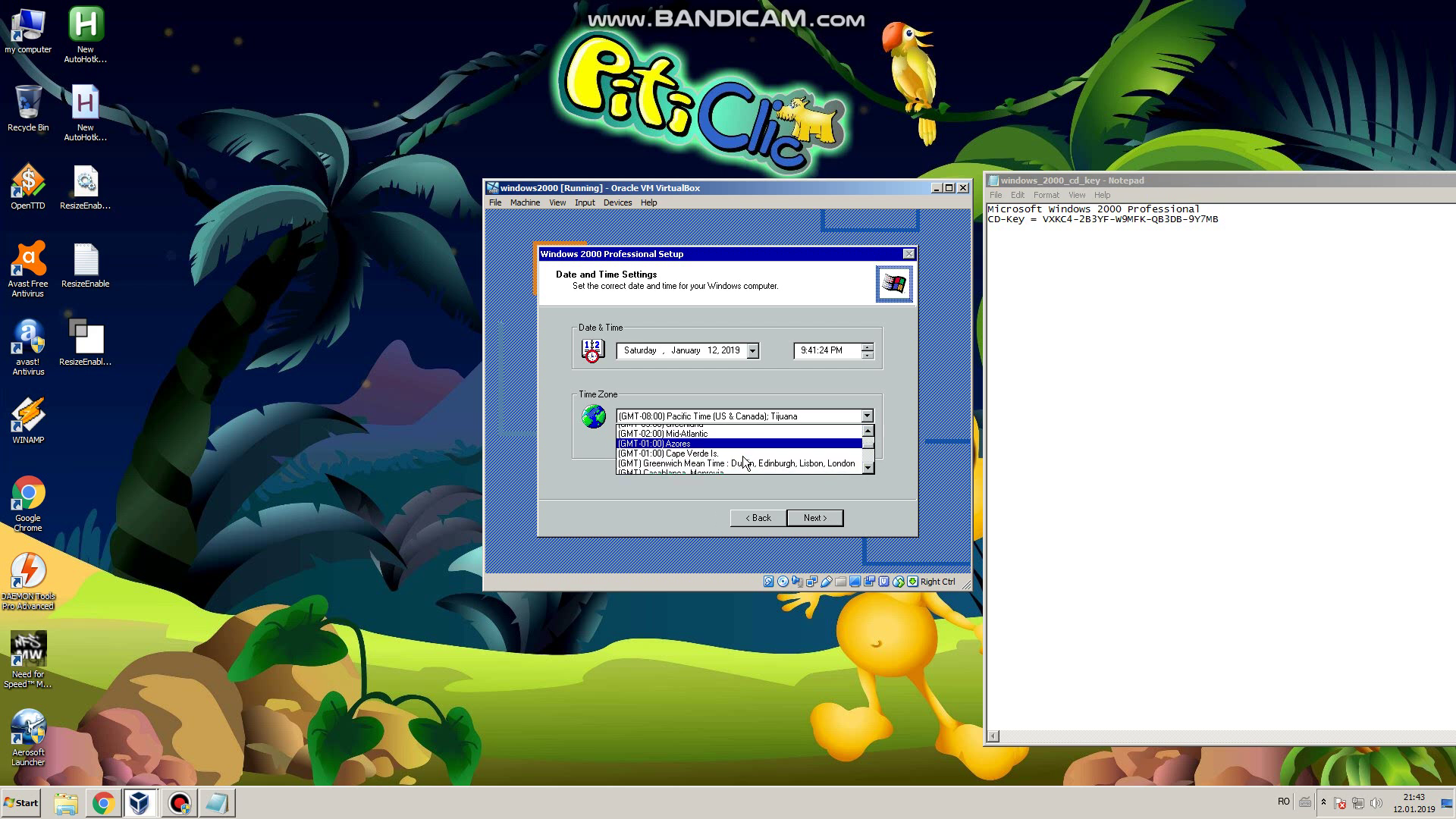
scroll(744, 461, down, 2)
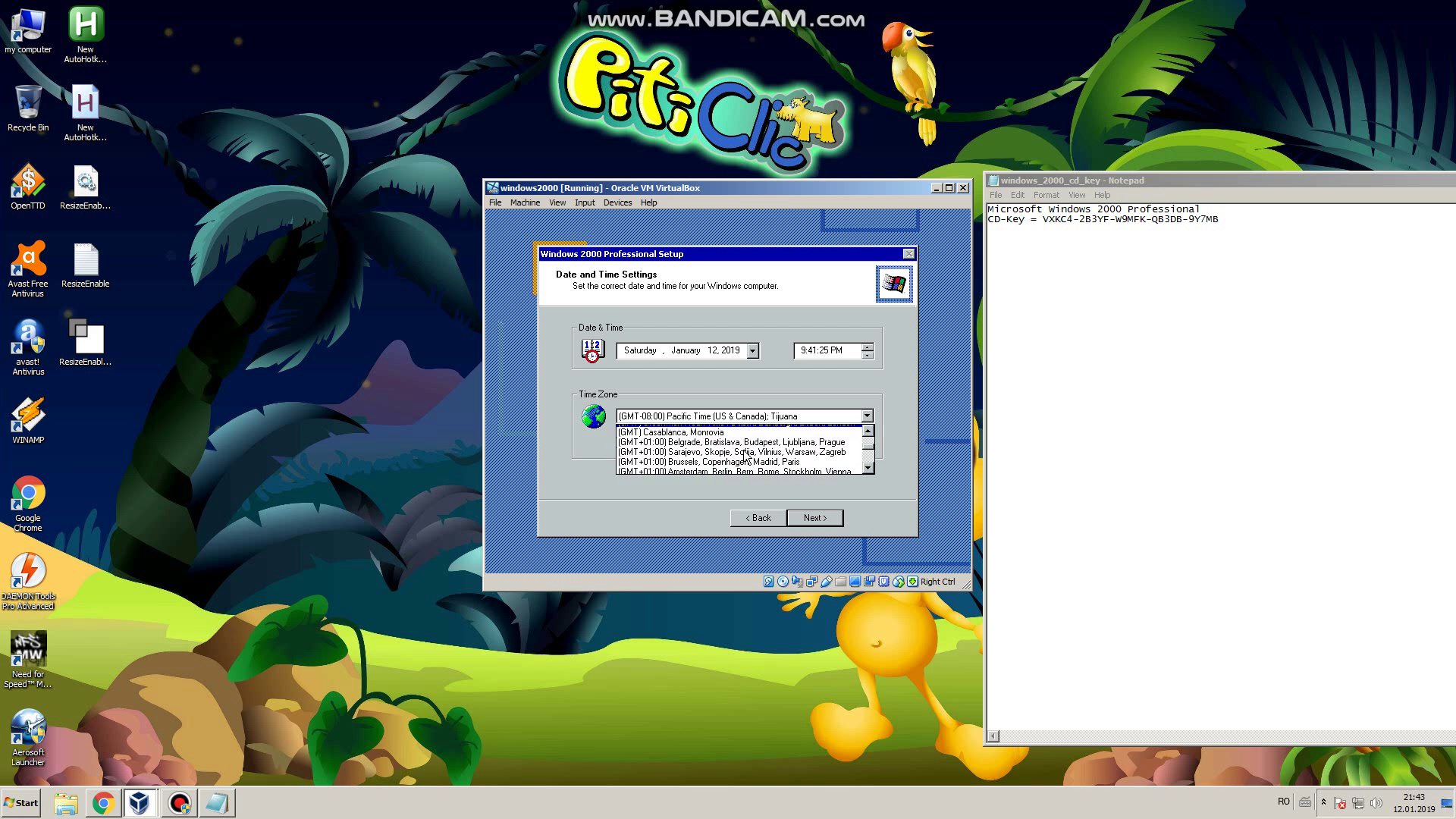
scroll(746, 455, down, 1)
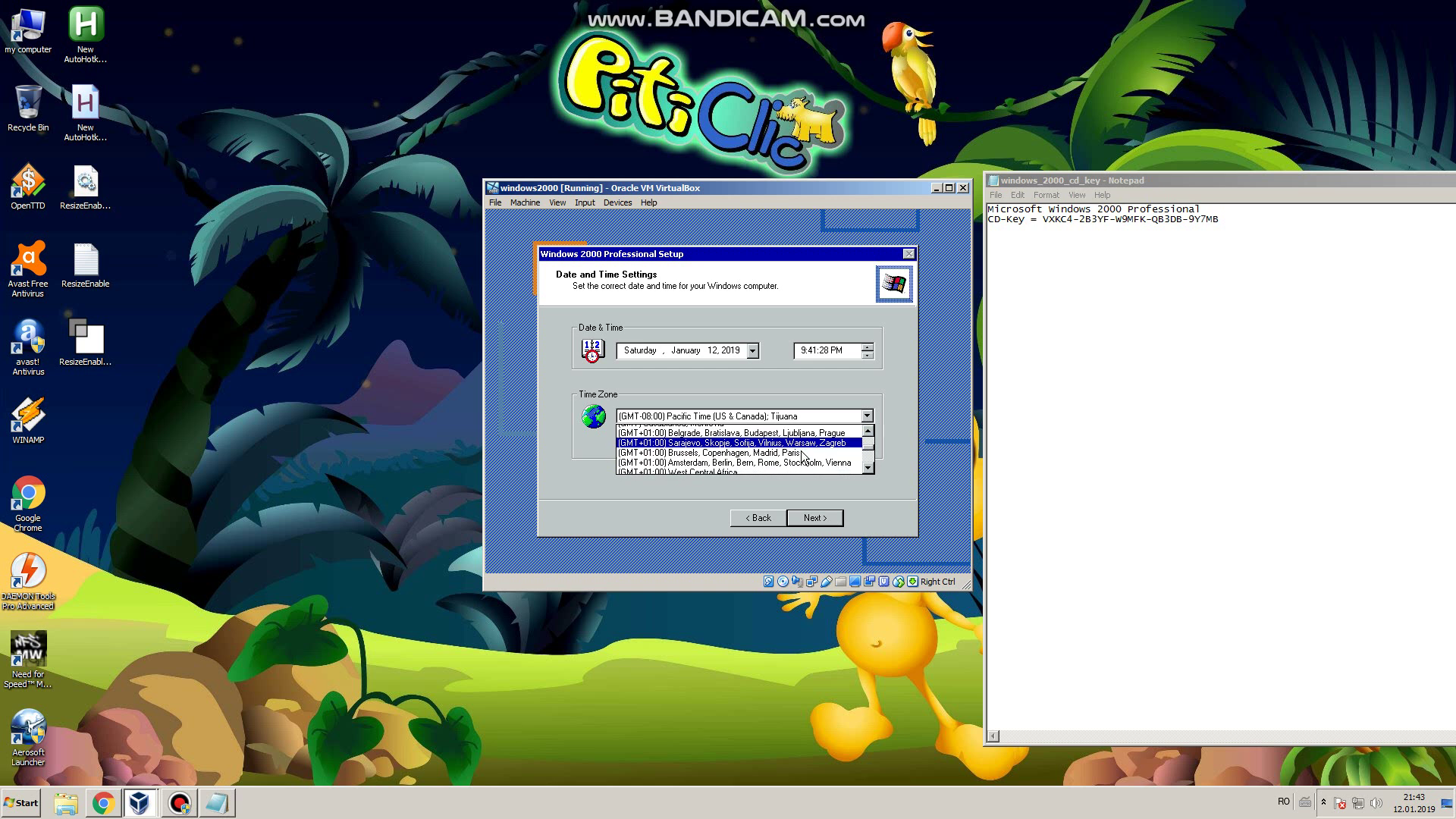
scroll(743, 462, down, 2)
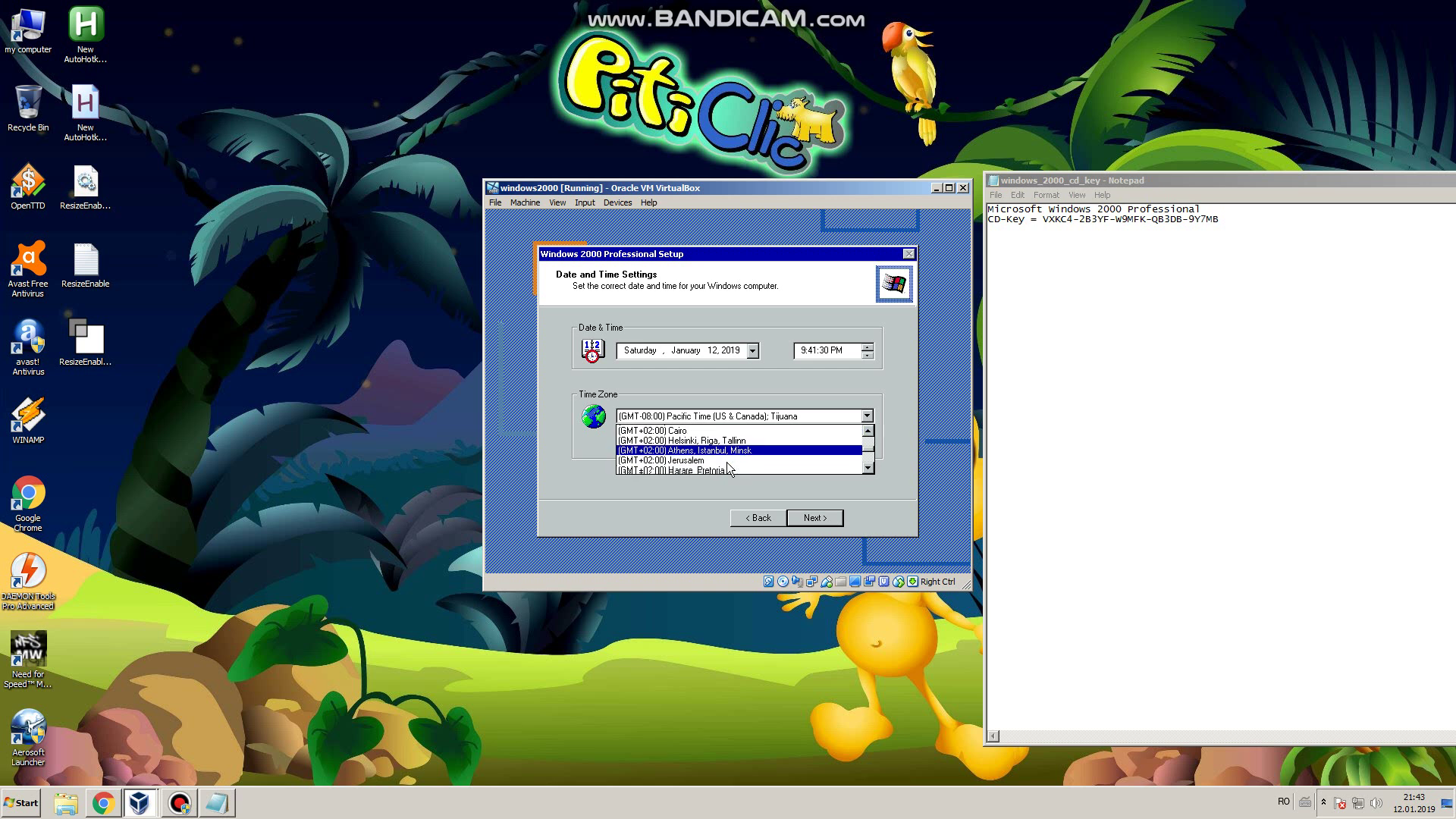
scroll(728, 467, down, 3)
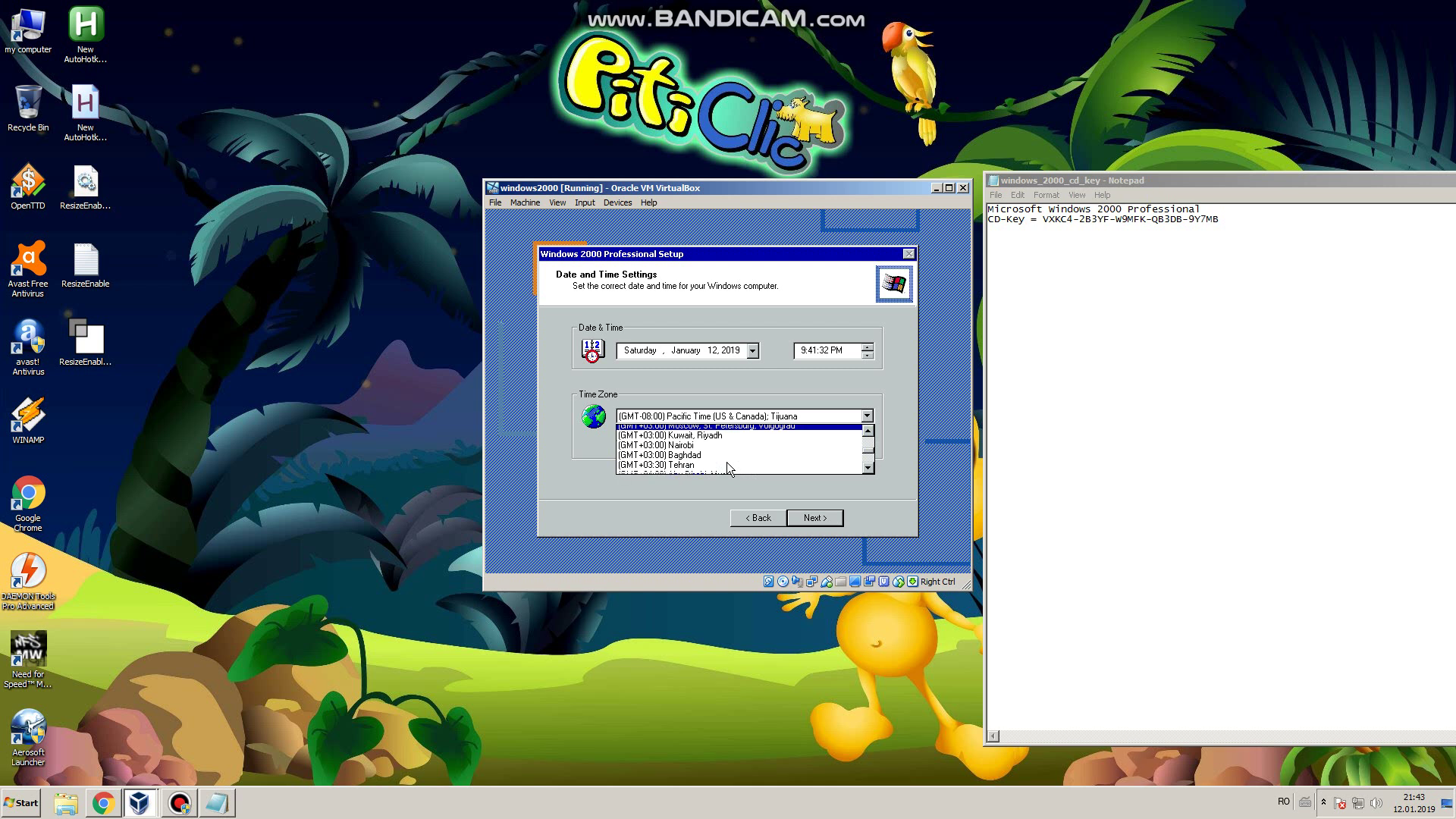
scroll(727, 461, down, 5)
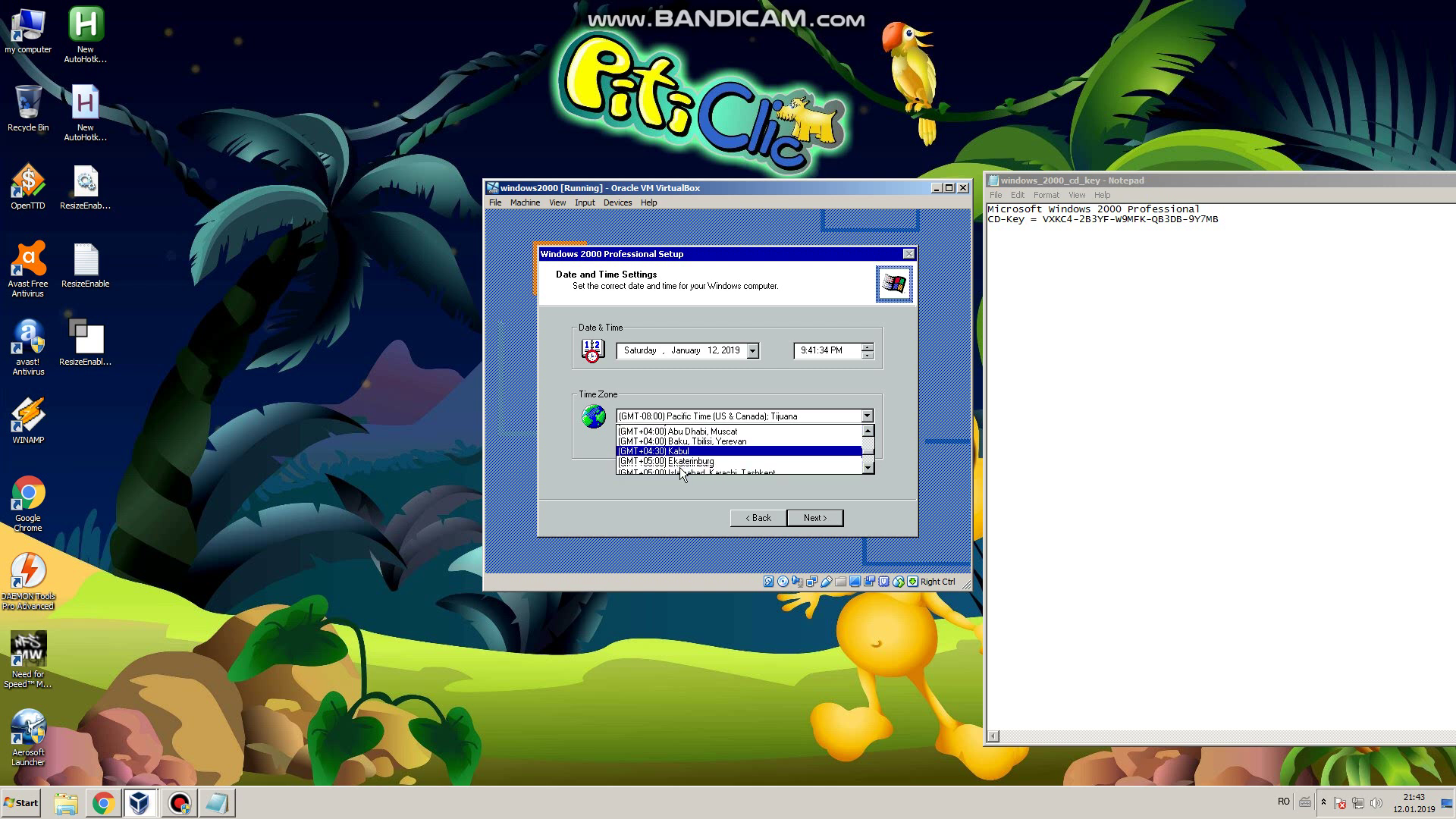
scroll(686, 467, down, 5)
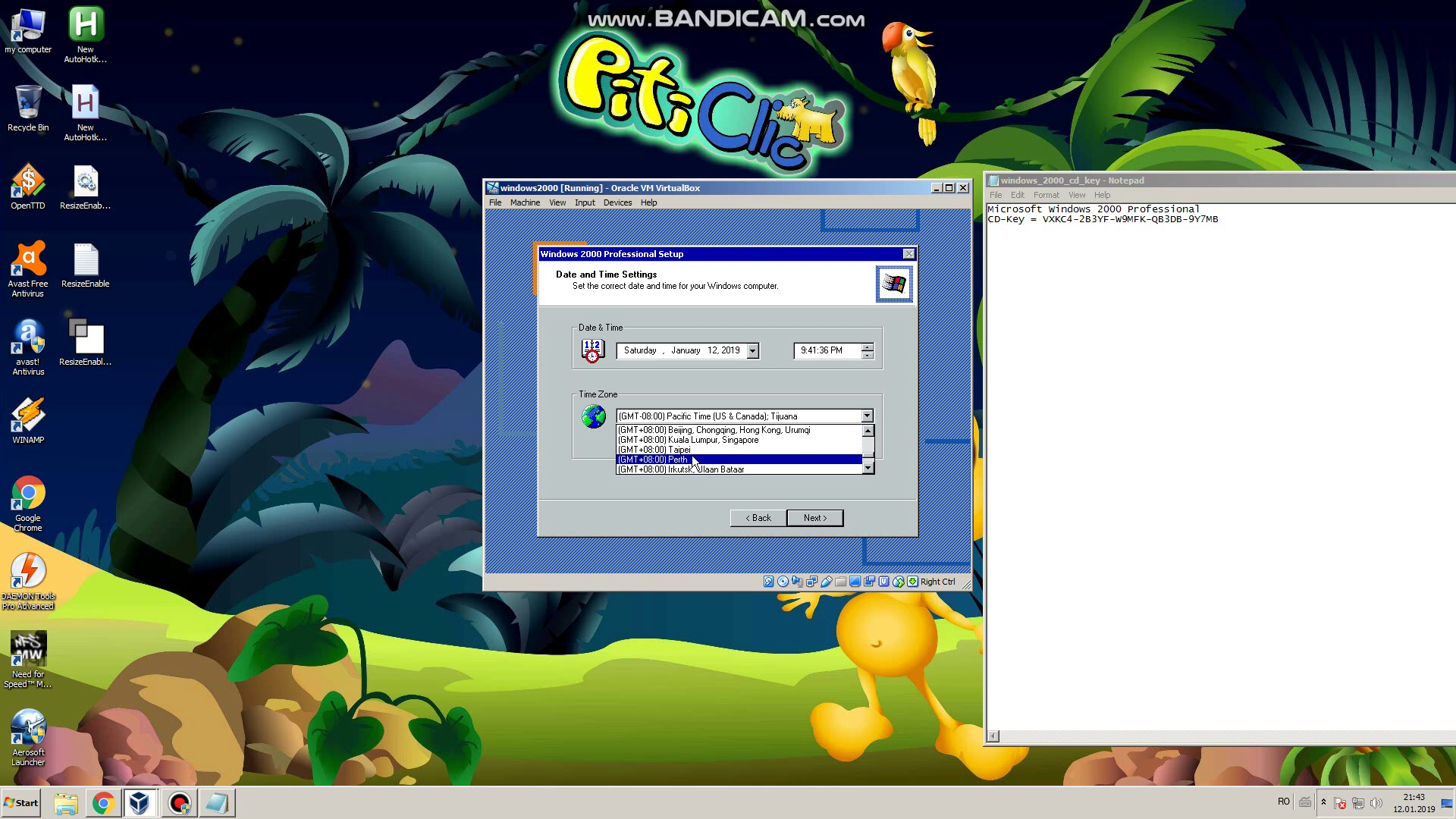
scroll(692, 460, down, 3)
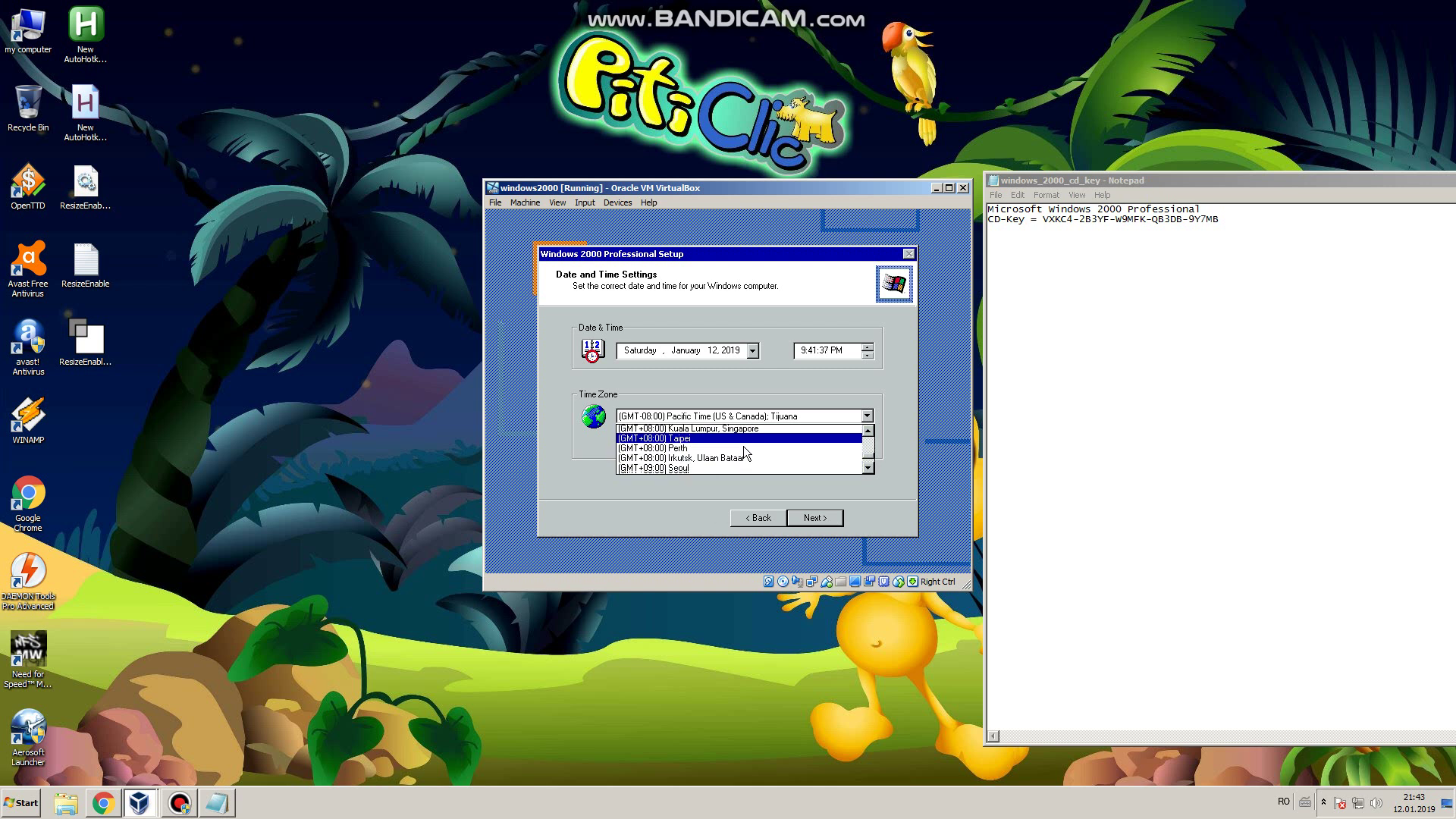
click(868, 469)
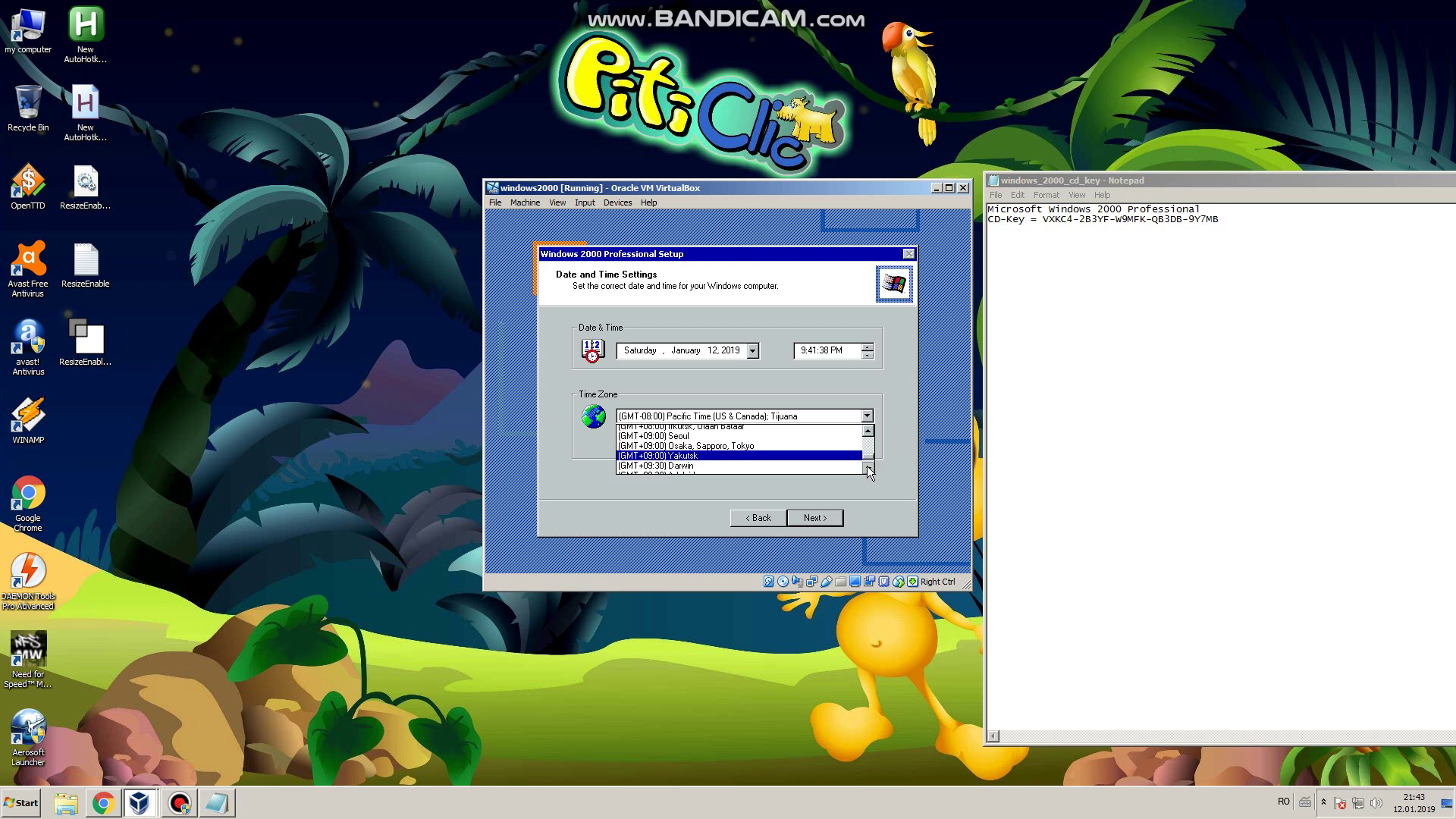
click(868, 470)
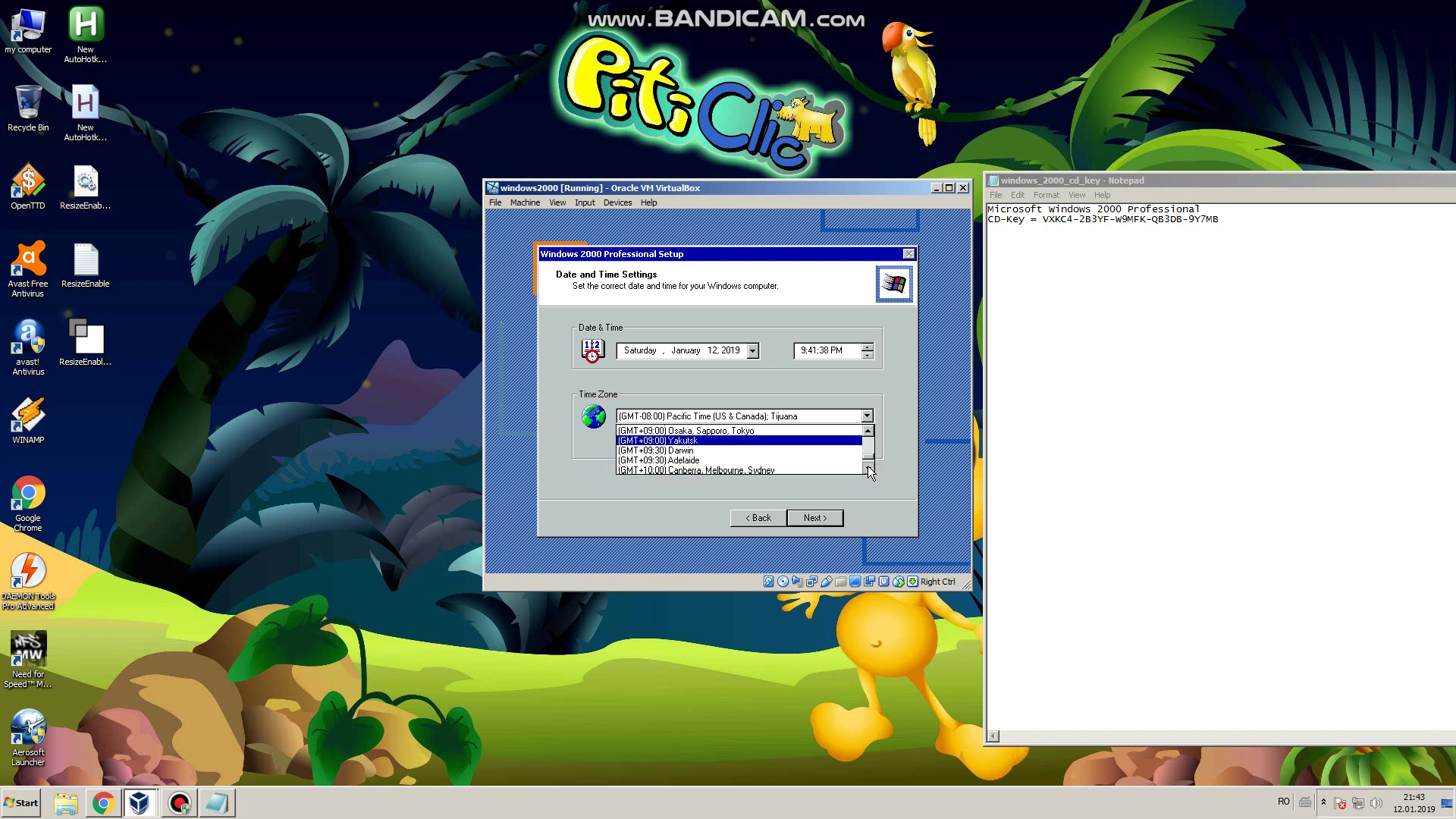
click(868, 470)
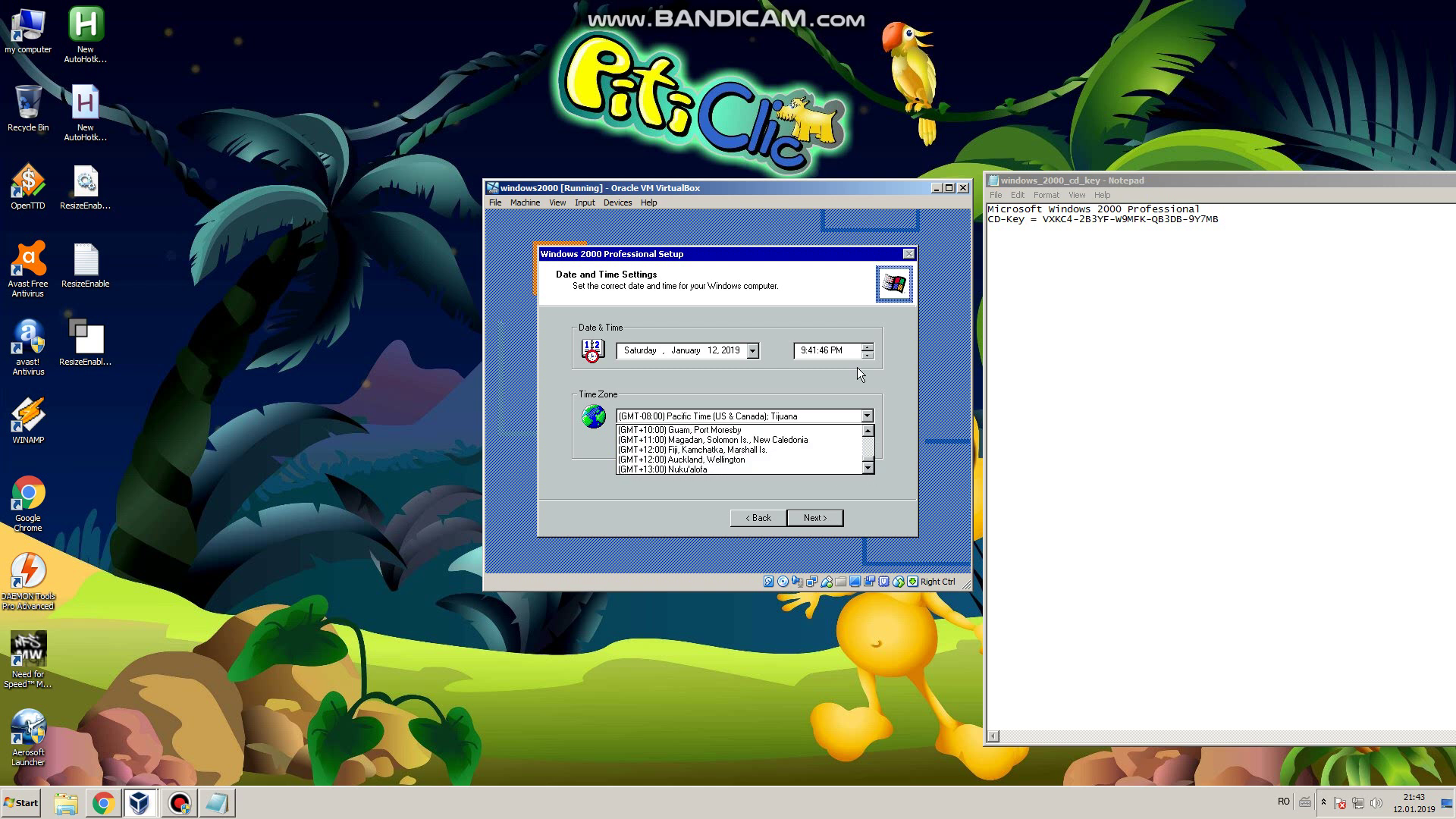
click(809, 369)
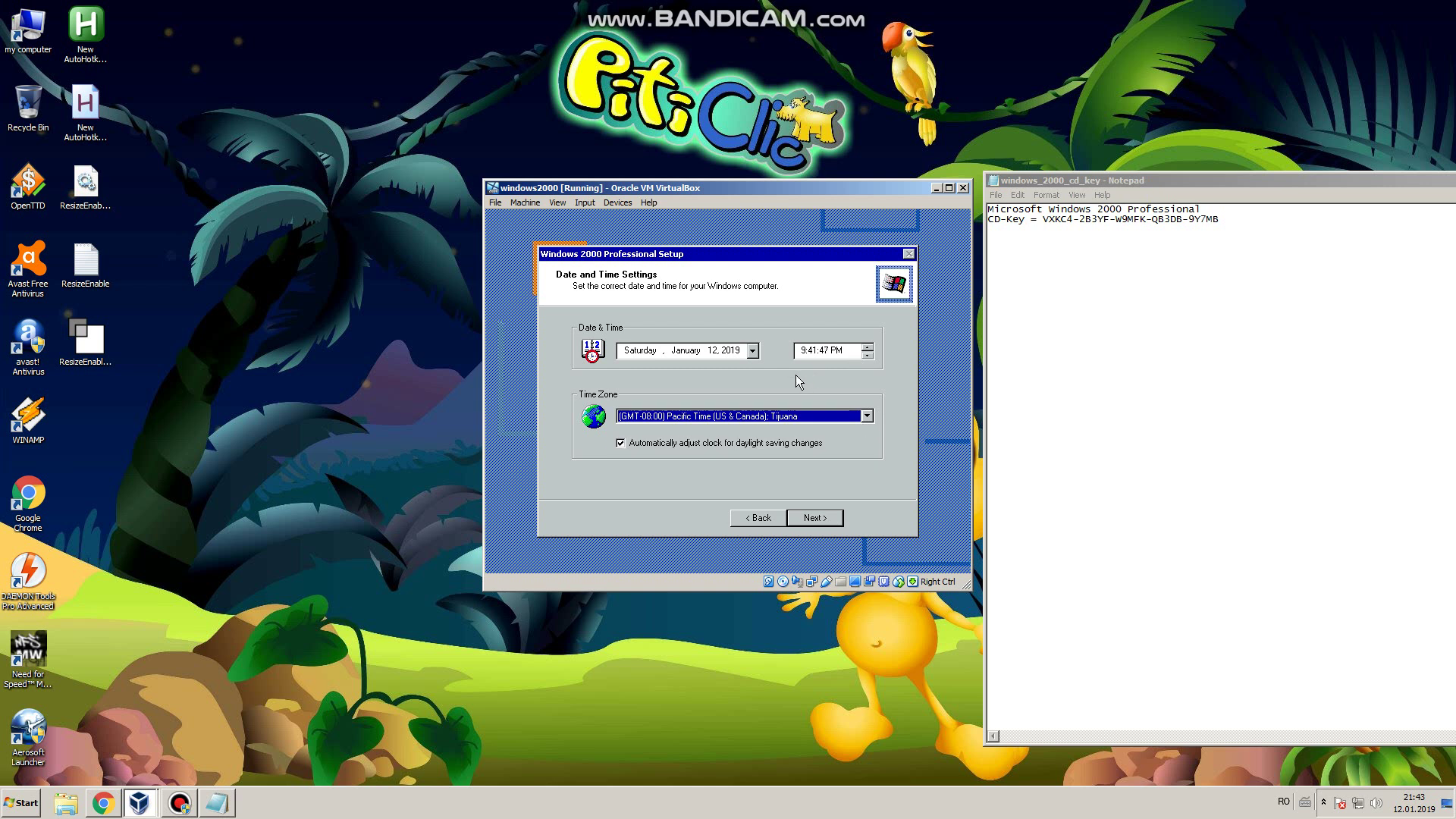
click(817, 517)
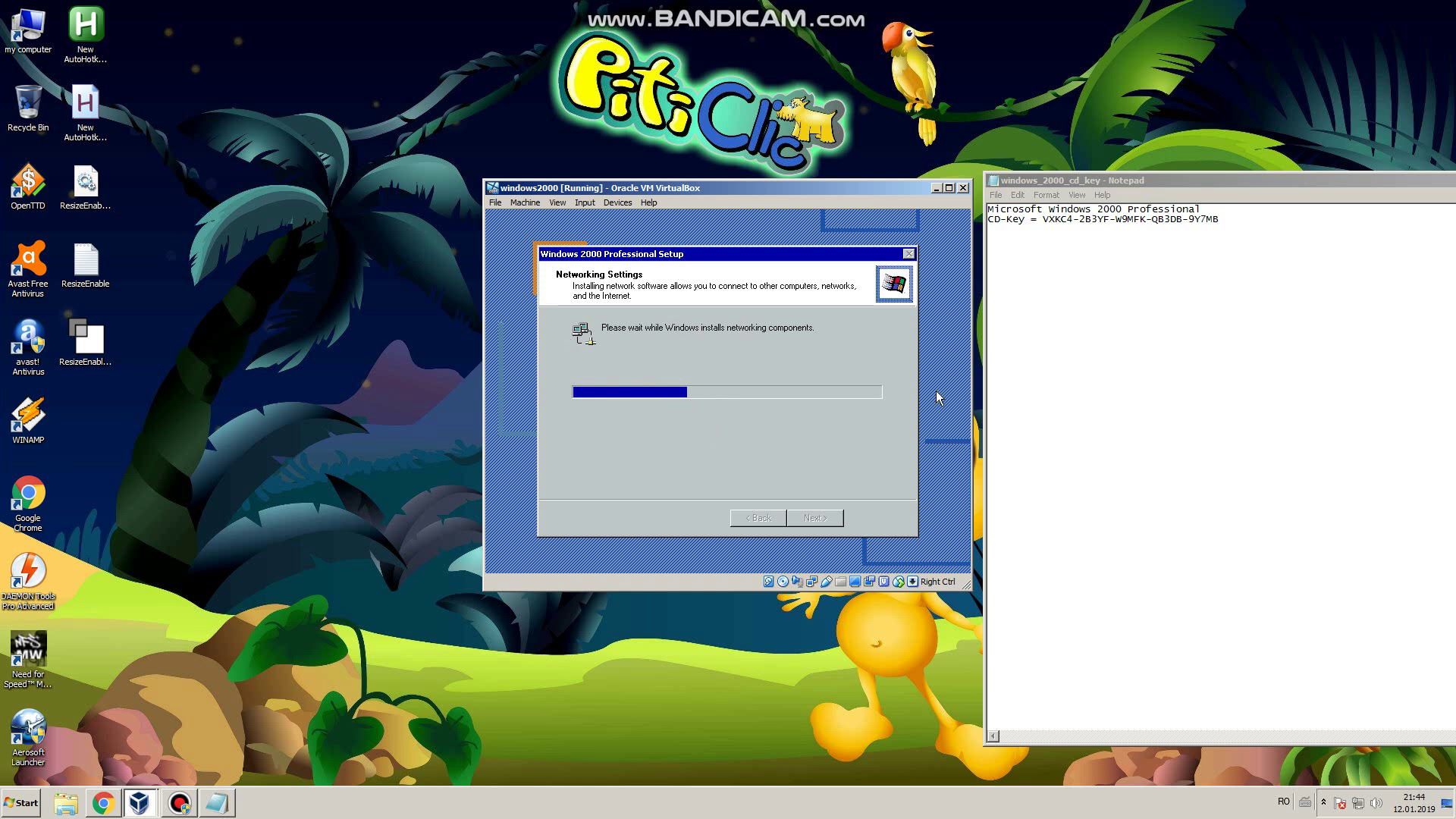
Step: Close the CD-key Notepad window and return to the VirtualBox VM
key(alt+Tab)
key(ctrl+alt+c)
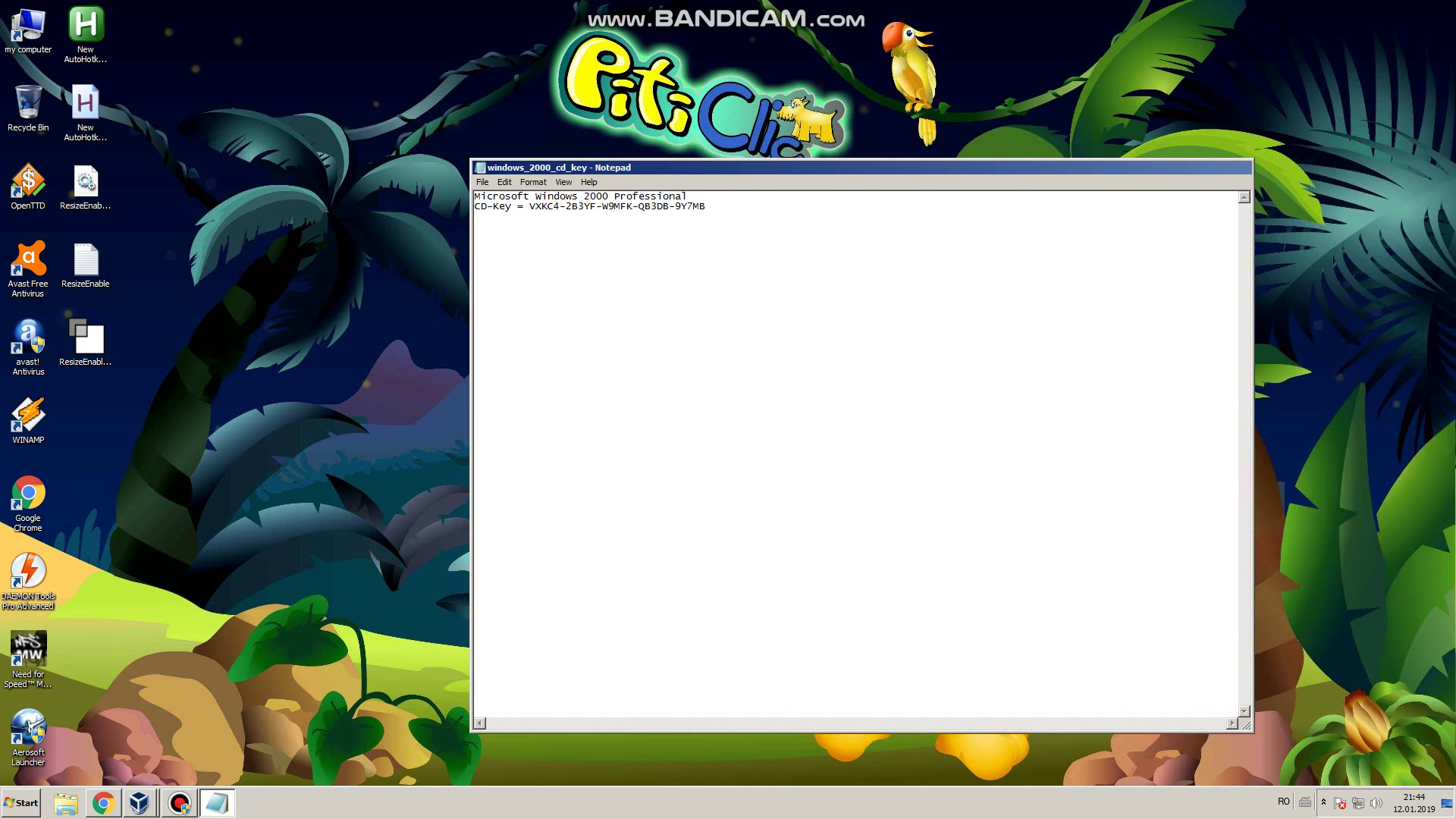
key(super+Up)
key(alt+F4)
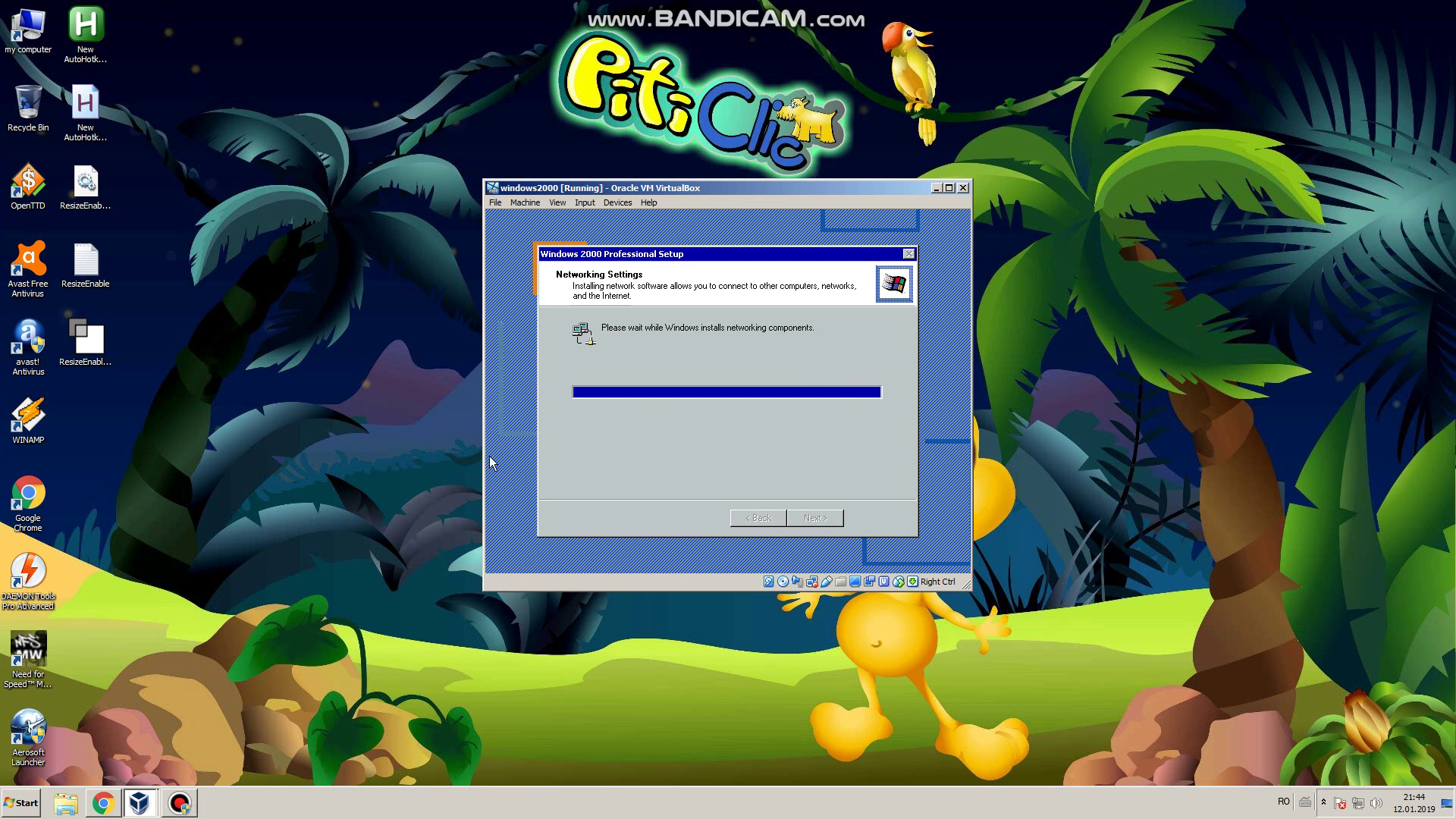
key(alt+Tab)
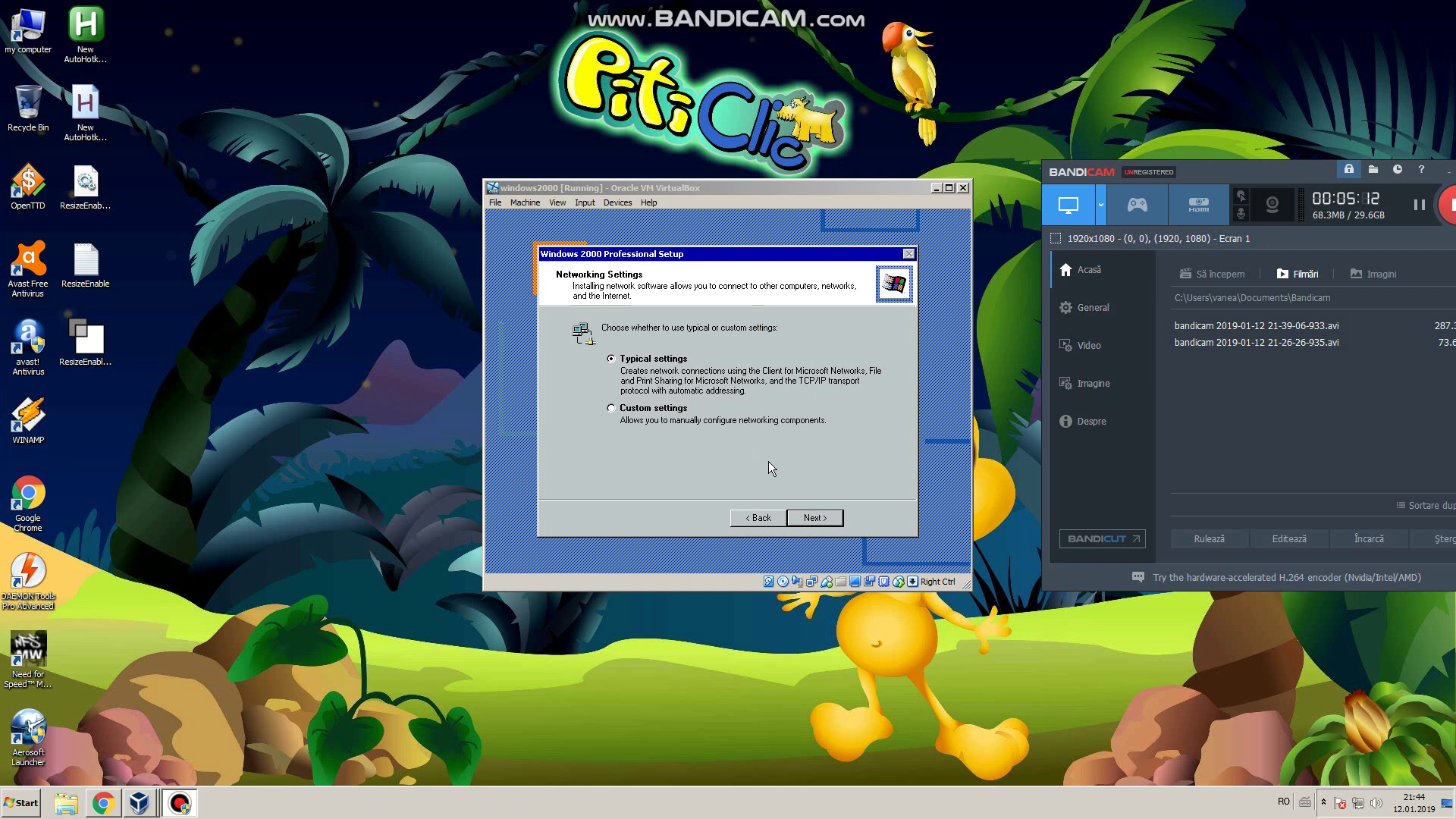
Step: Keep typical network settings and set the workgroup to TW100-S4W1CA
click(808, 531)
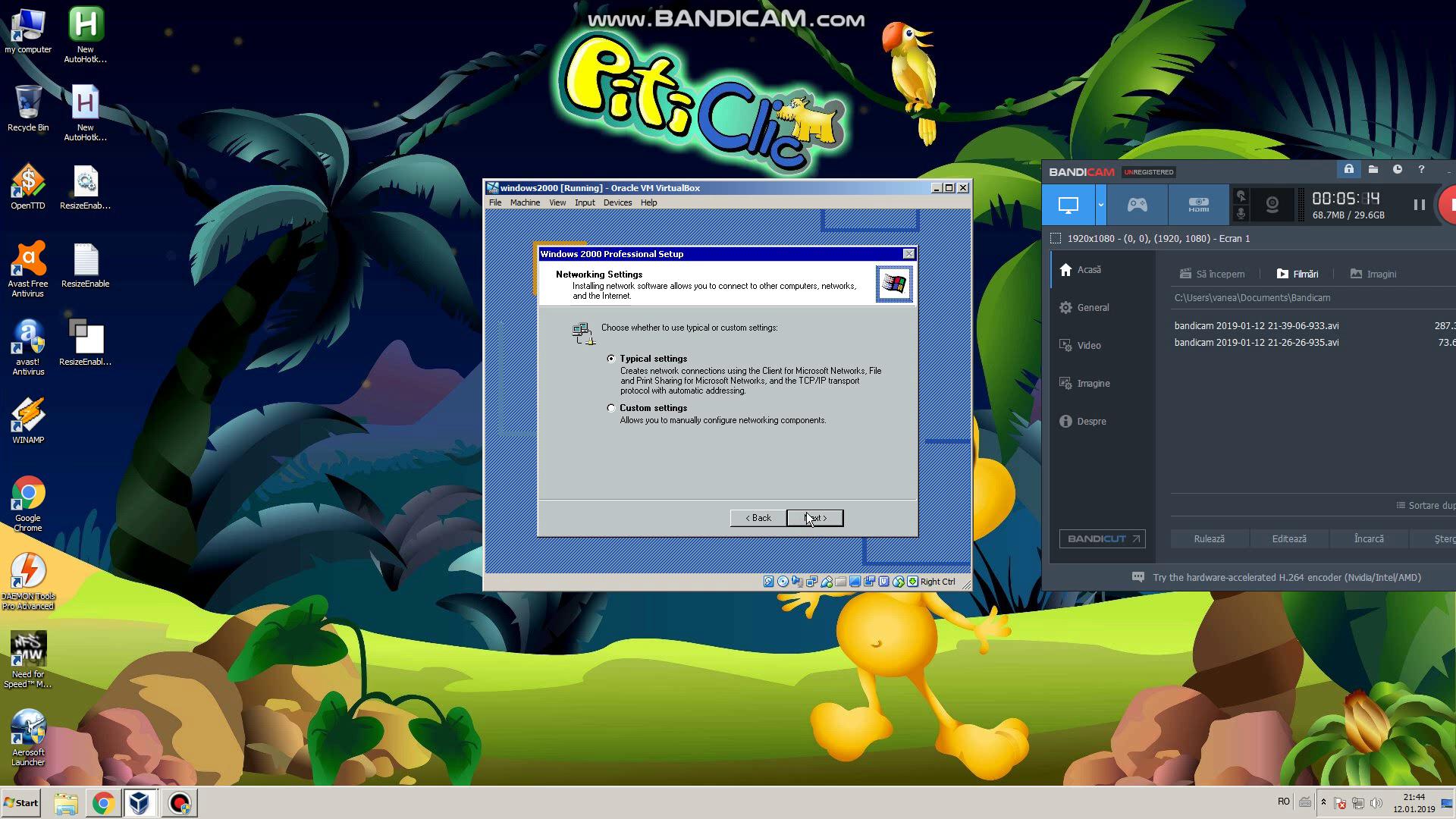
click(808, 519)
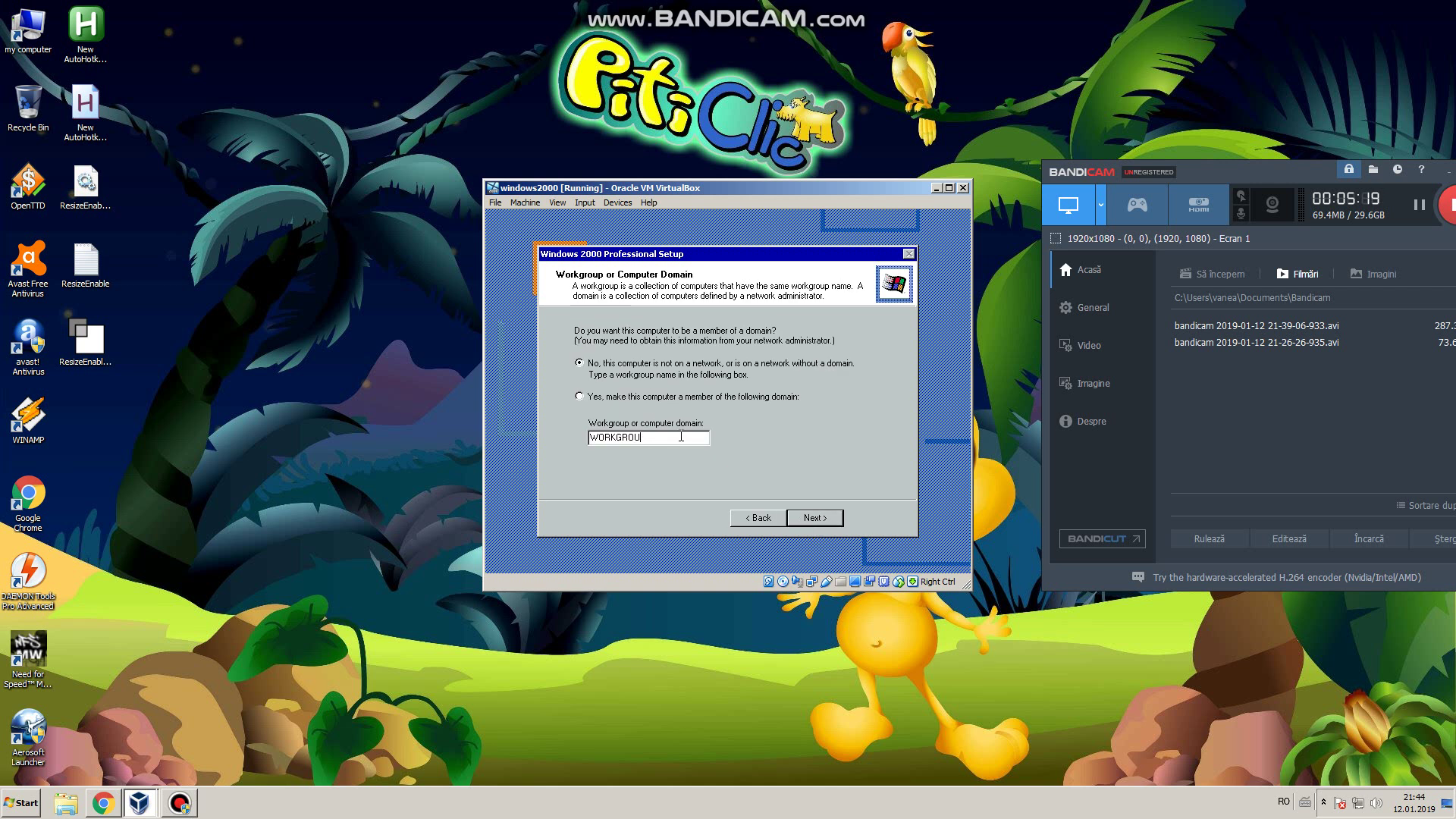
key(BackSpace)
key(BackSpace)
key(BackSpace)
key(BackSpace)
key(BackSpace)
key(BackSpace)
key(BackSpace)
key(BackSpace)
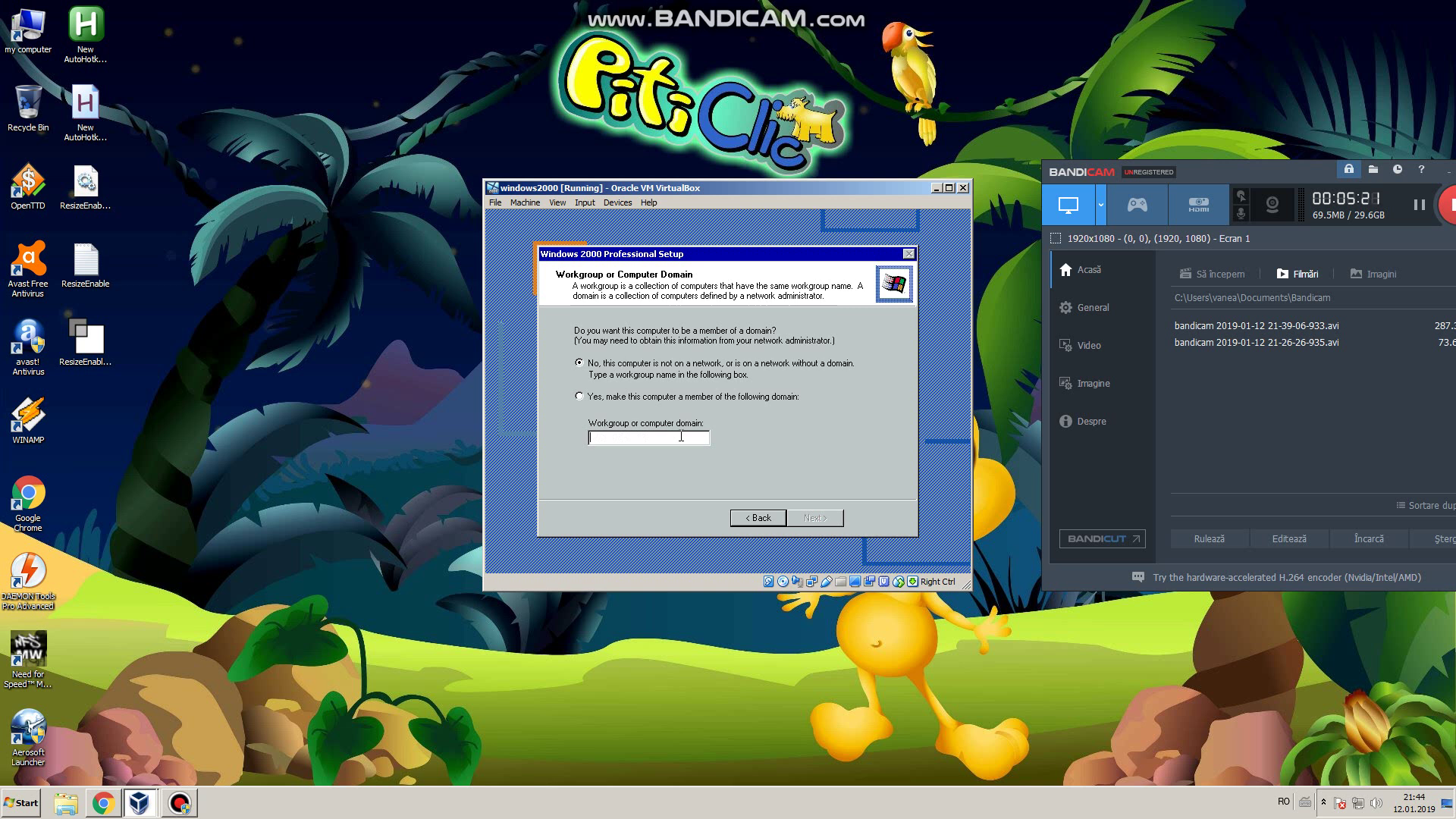
key(Tab)
click(652, 434)
text(TW100-S)
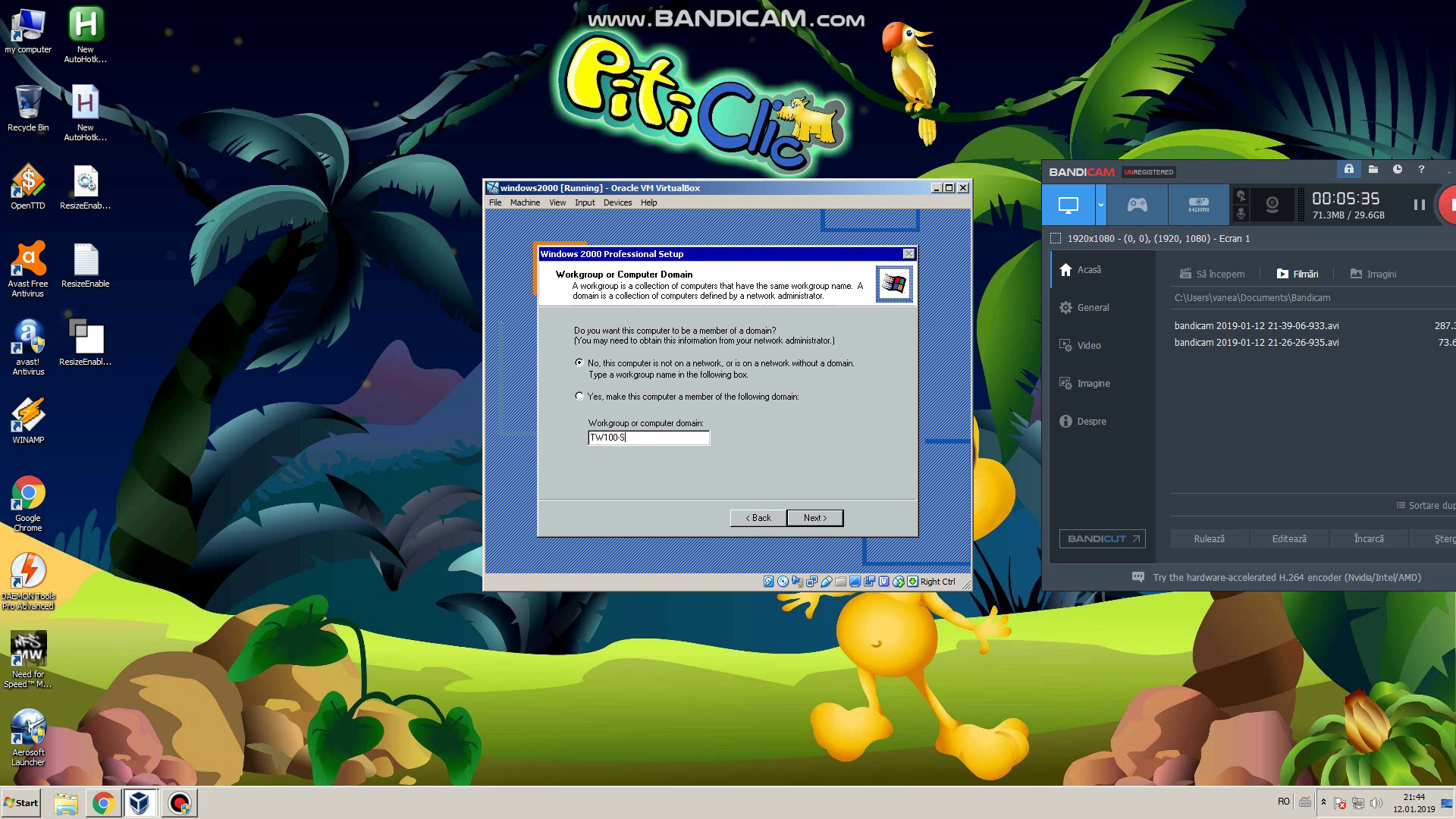
text(4W1CA)
text(A)
click(805, 516)
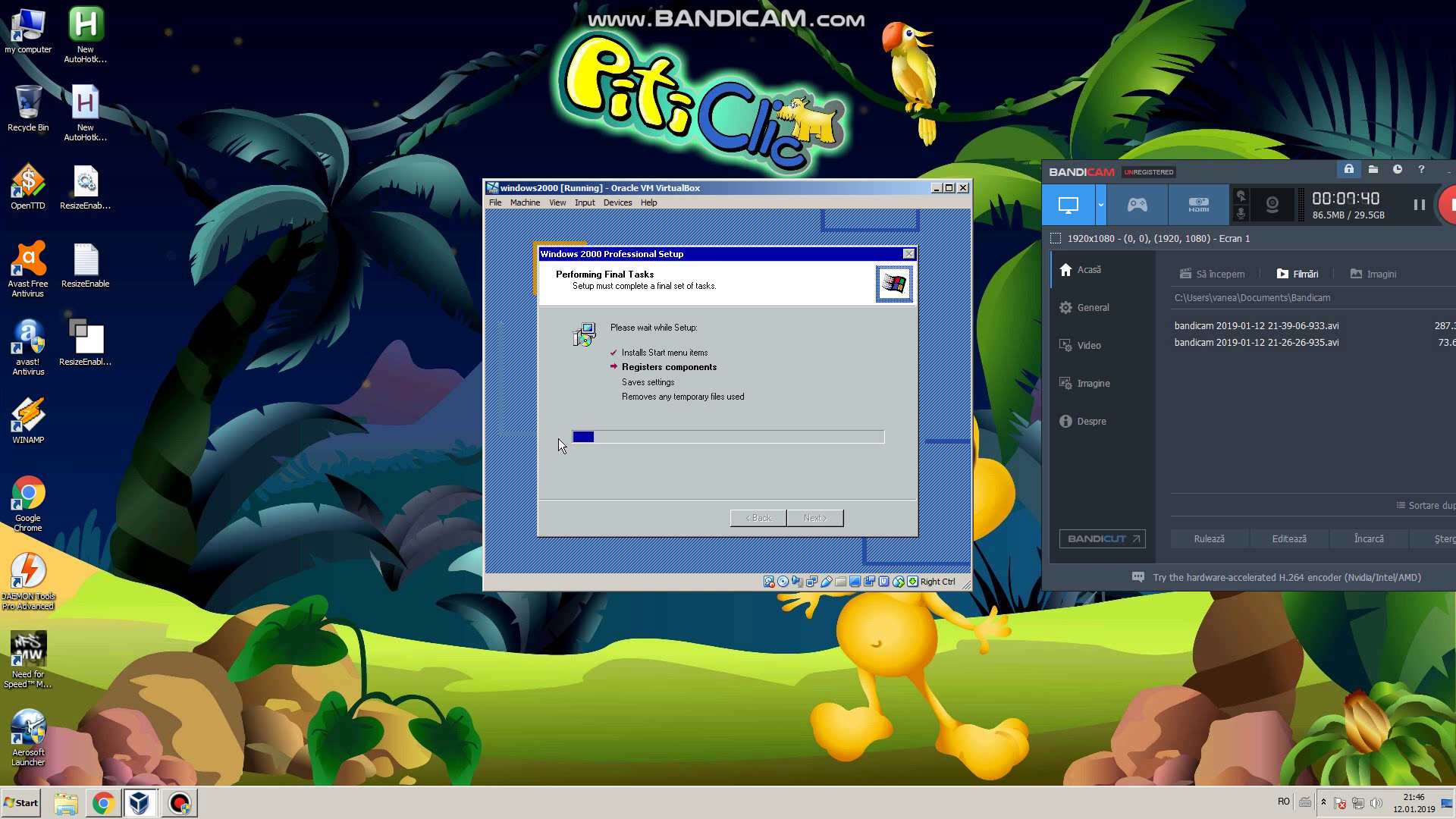
Step: Switch to the browser showing the Roblox game page
key(alt+Tab)
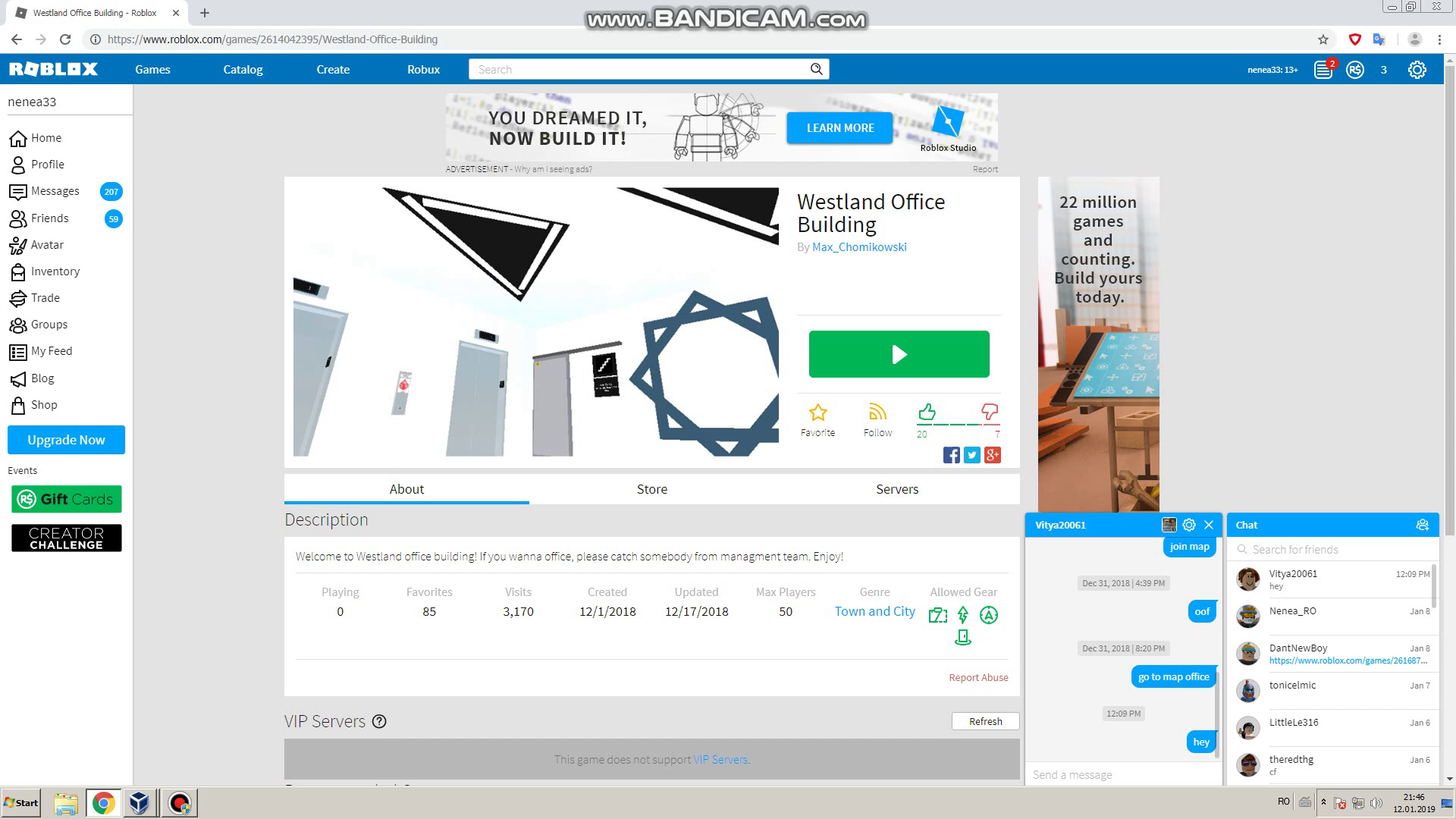
Step: Launch the Westland Office Building game, then bring the windows2000 VM back to front
click(891, 339)
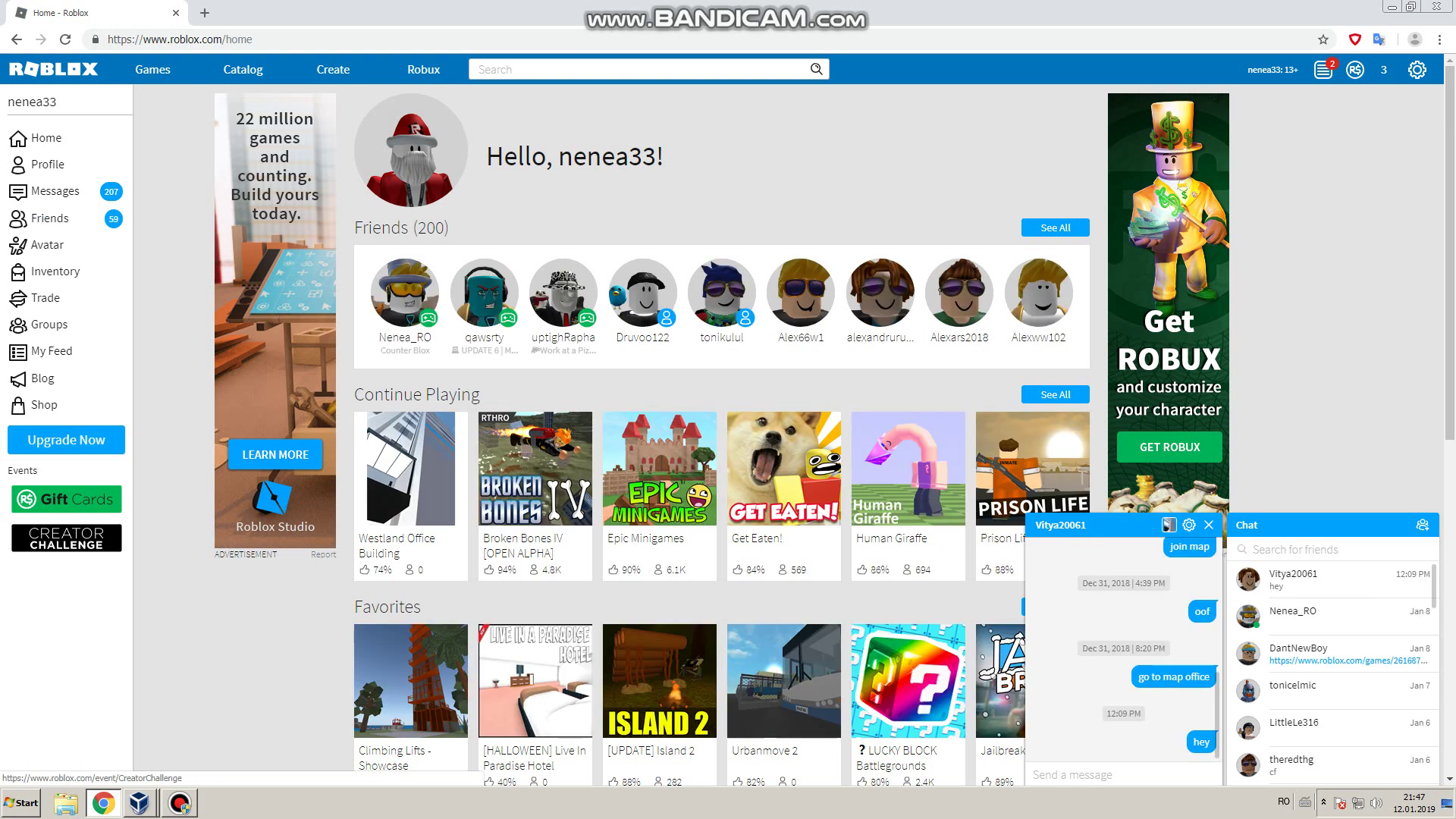
click(138, 803)
click(114, 771)
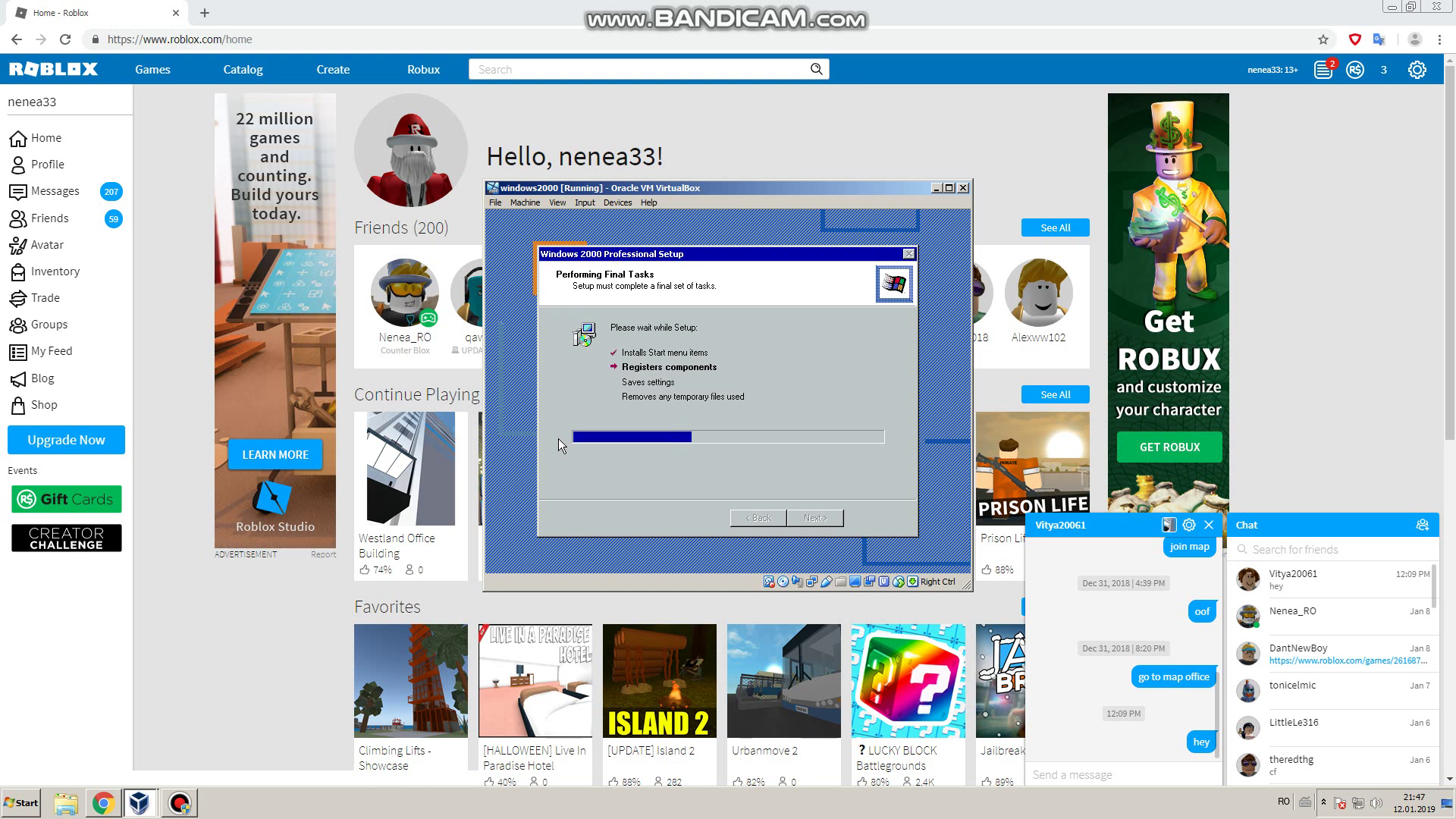
Step: Minimize the Roblox Chrome browser to reveal the desktop and the setup window
mouse_move(405, 336)
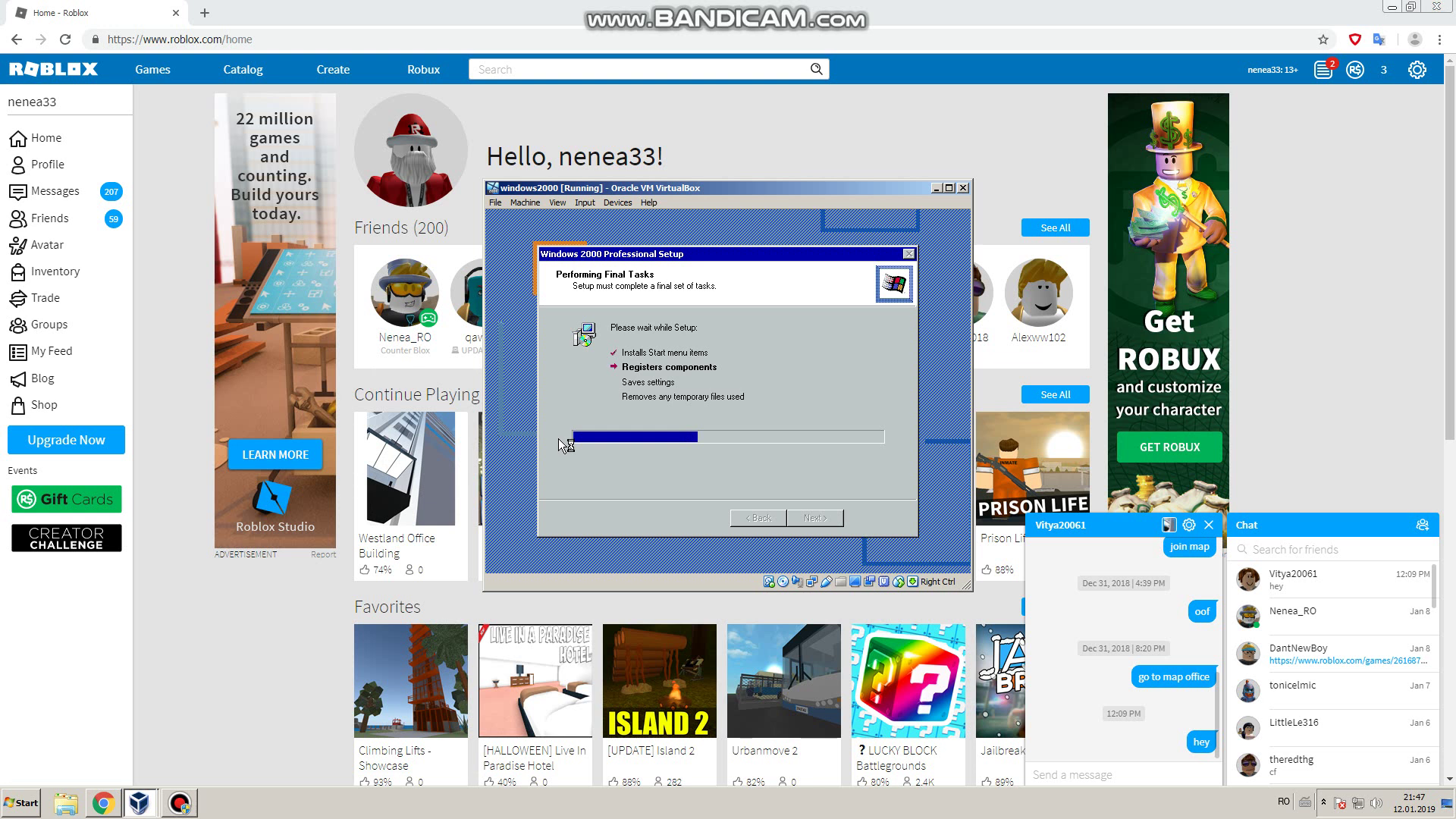
key(alt+Tab)
key(super+Down)
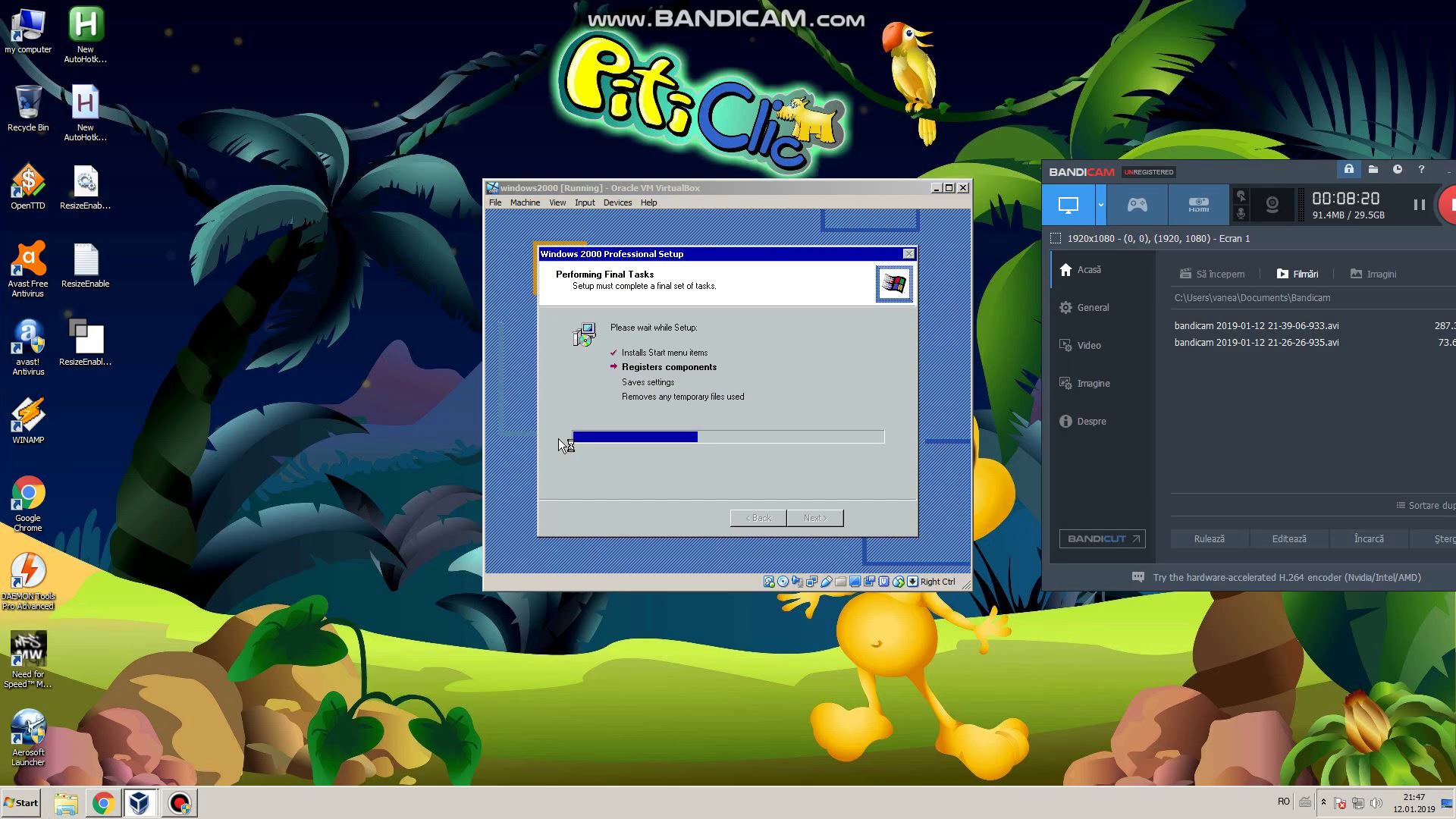
key(alt+Tab)
key(super+Down)
Step: Dismiss the Start menu and open the host's Computer window from the desktop
key(super)
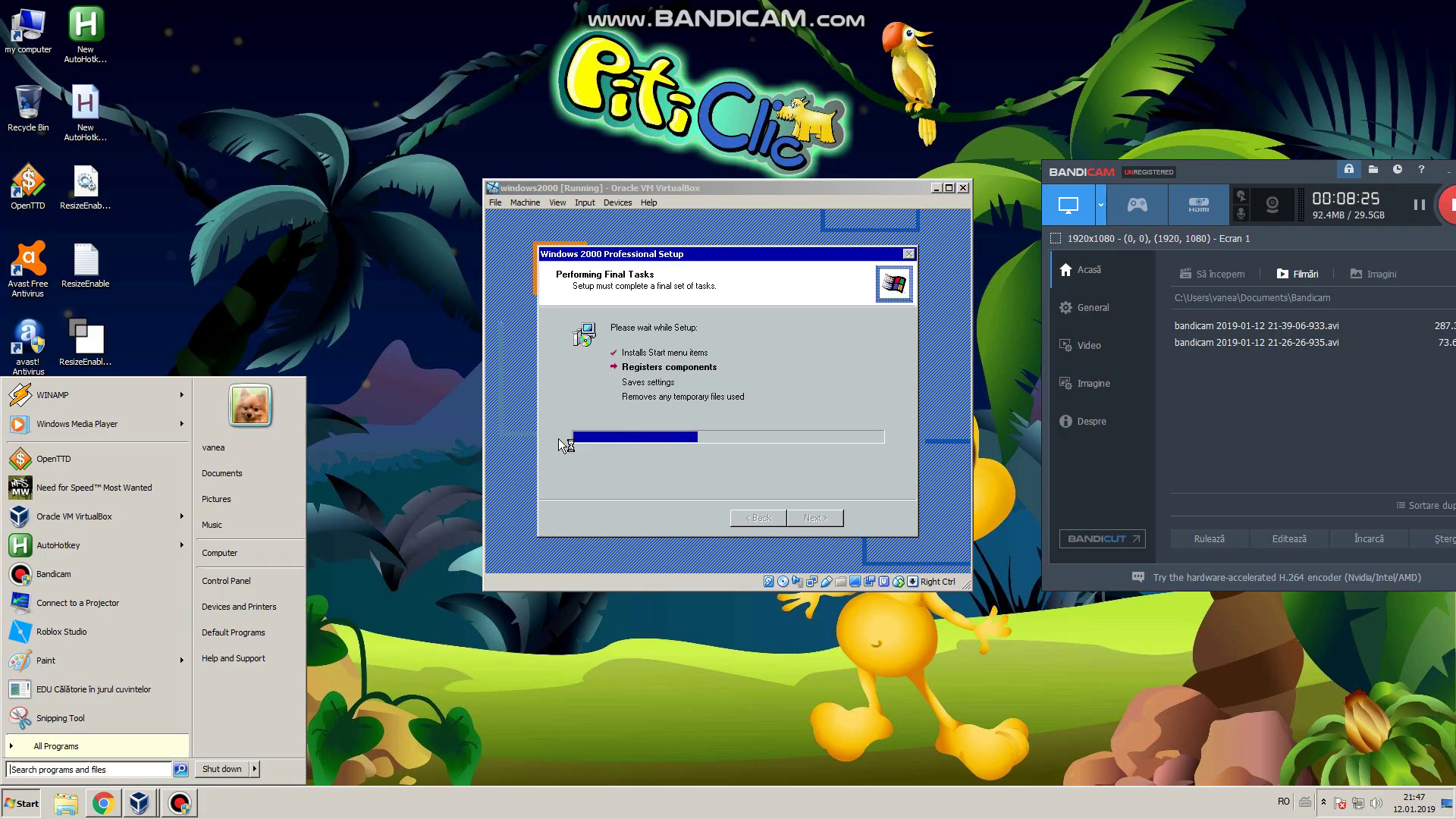
key(Escape)
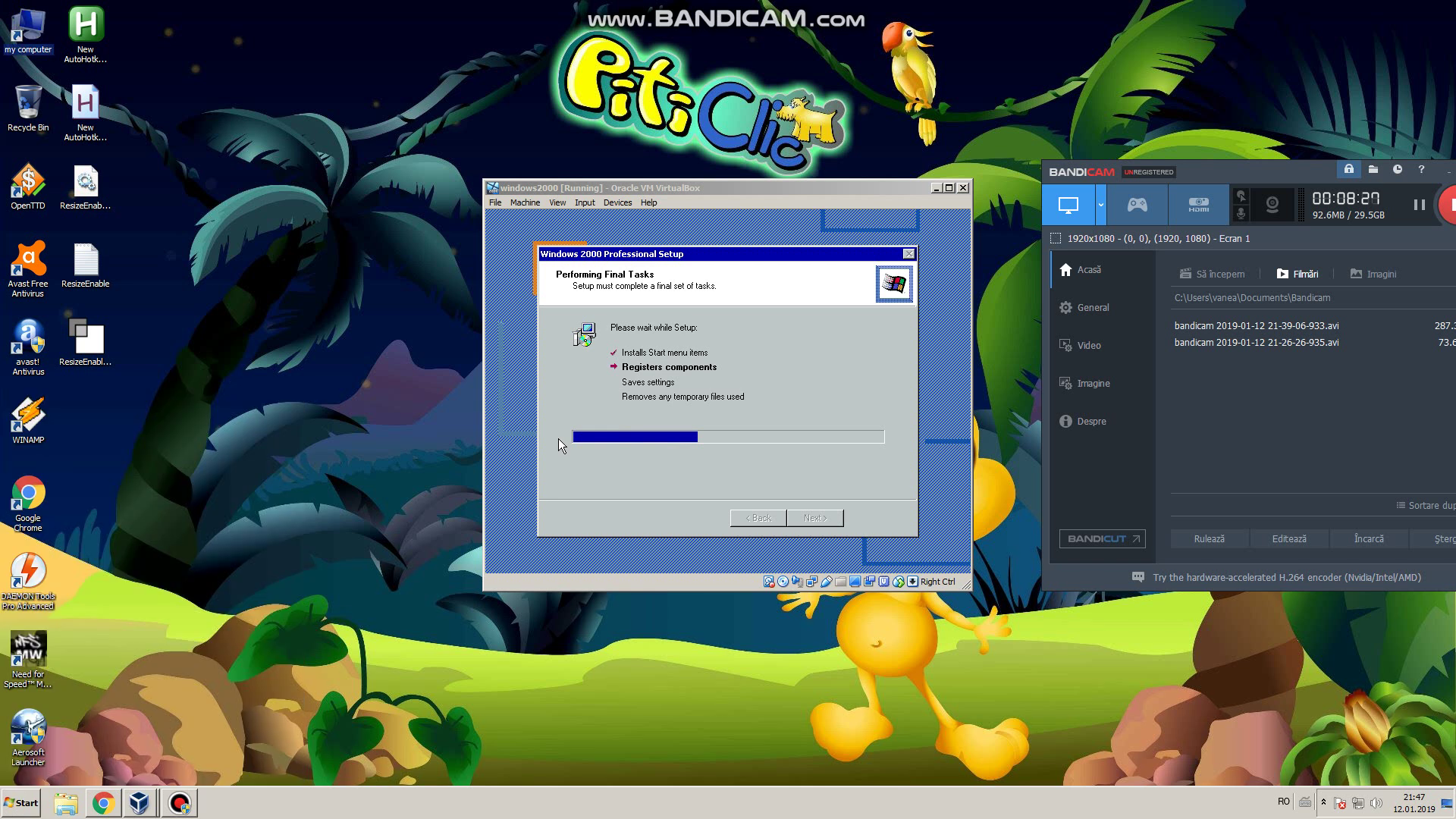
key(Return)
Step: Browse New Volume (C:) into 'EDU Calatorie in jurul cuvintelor' and open New Text Document in Notepad
click(222, 105)
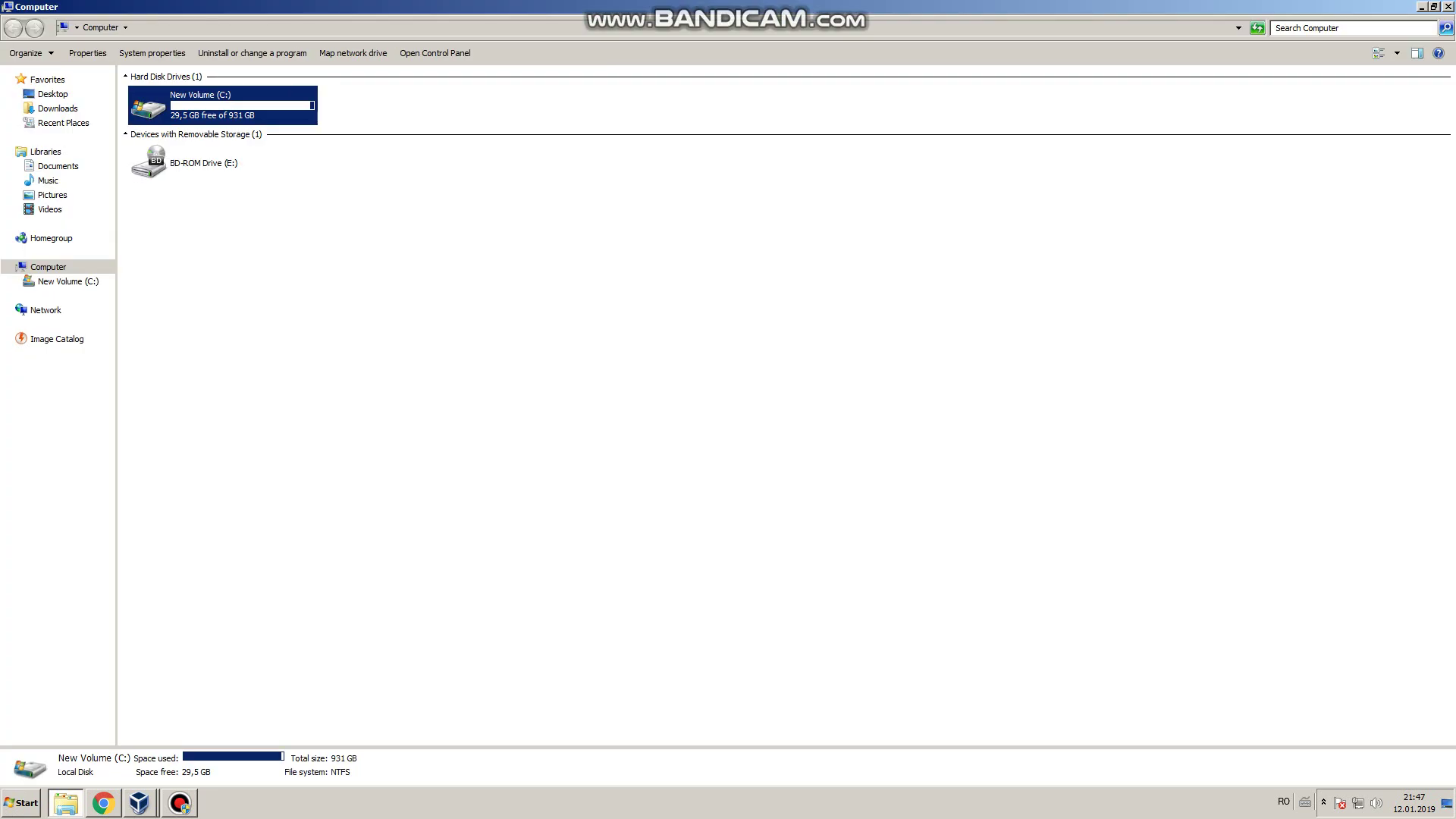
key(Return)
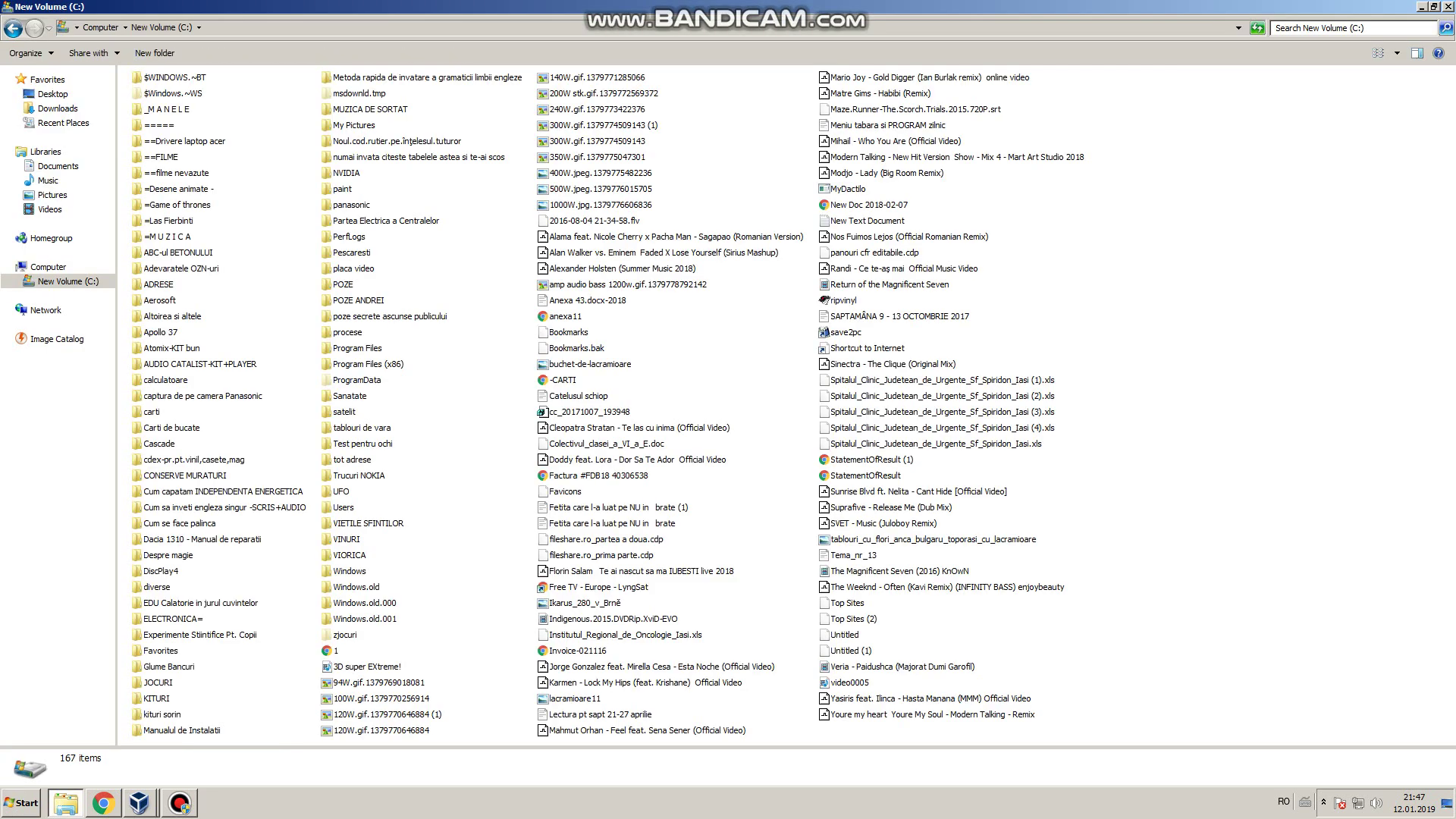
key(k)
key(Return)
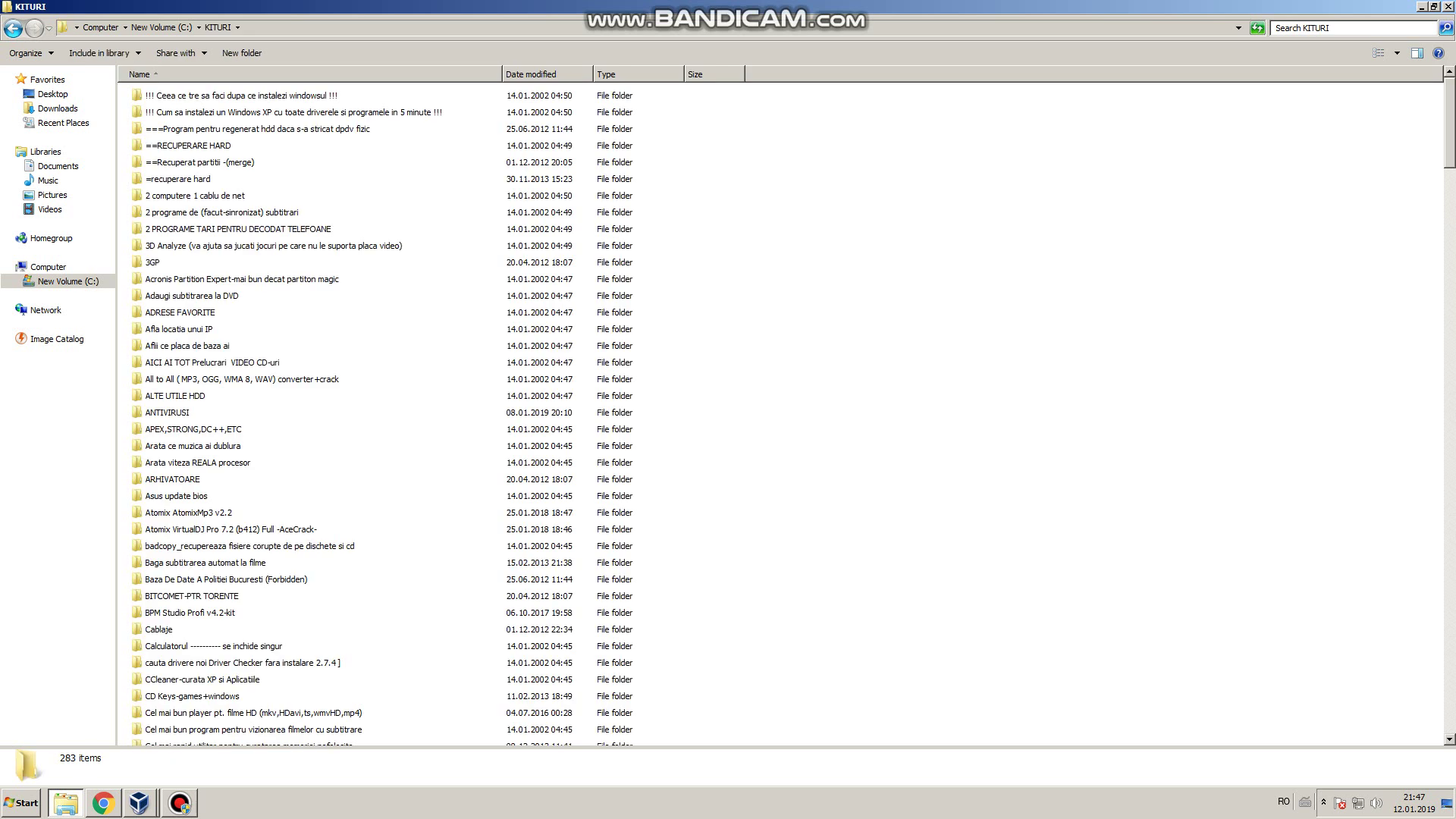
key(BackSpace)
key(e)
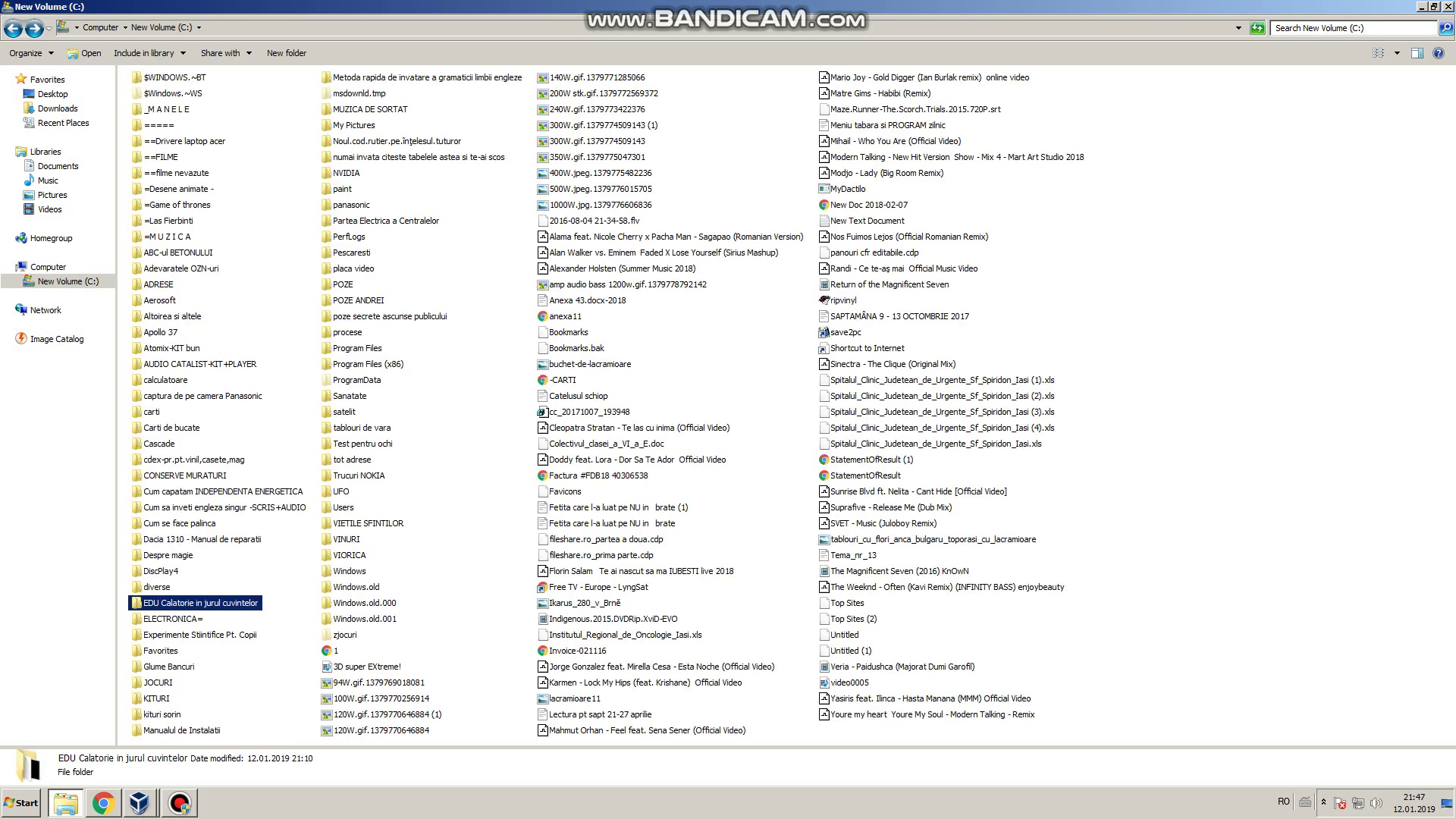
key(Return)
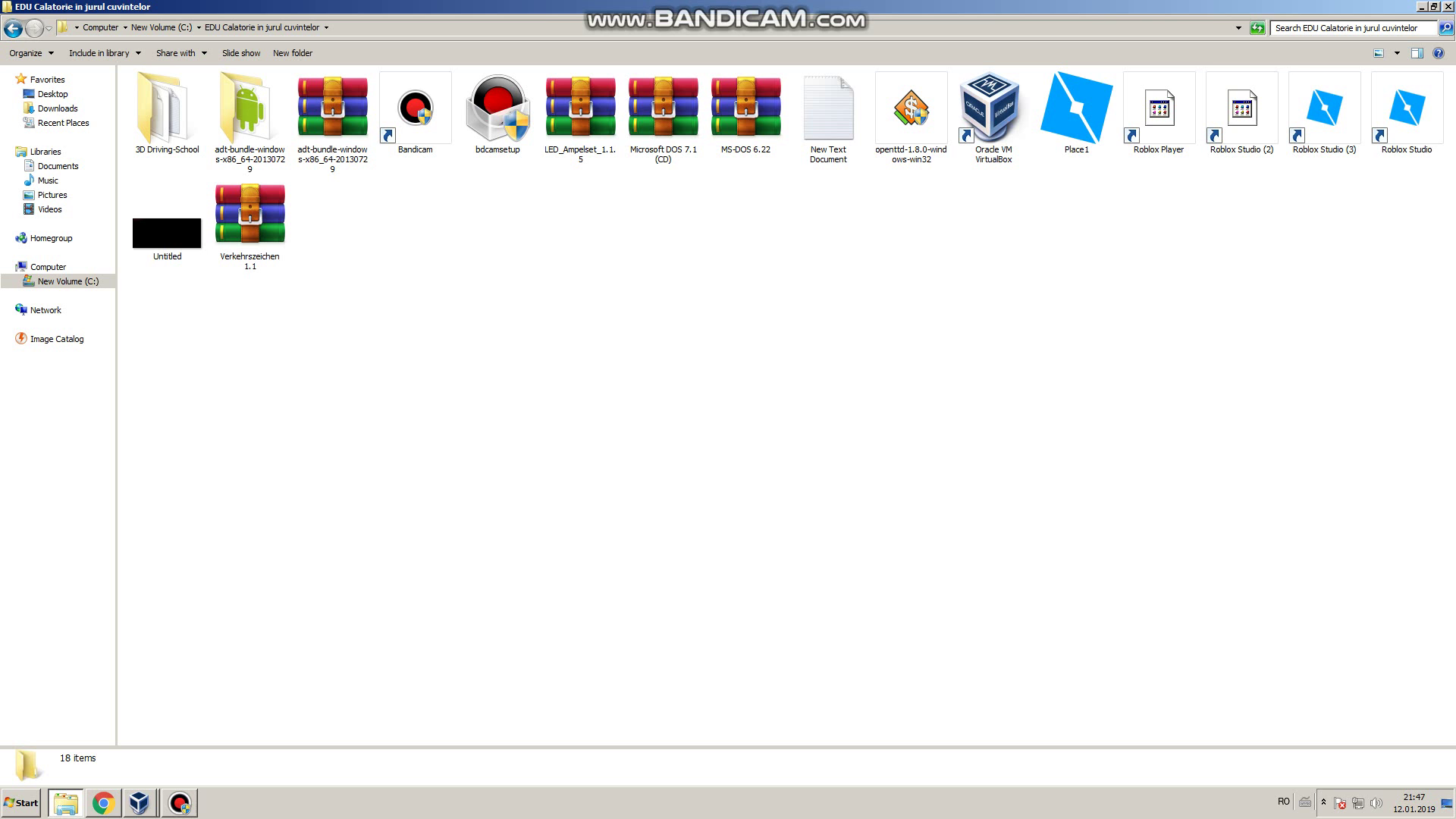
key(n)
key(Return)
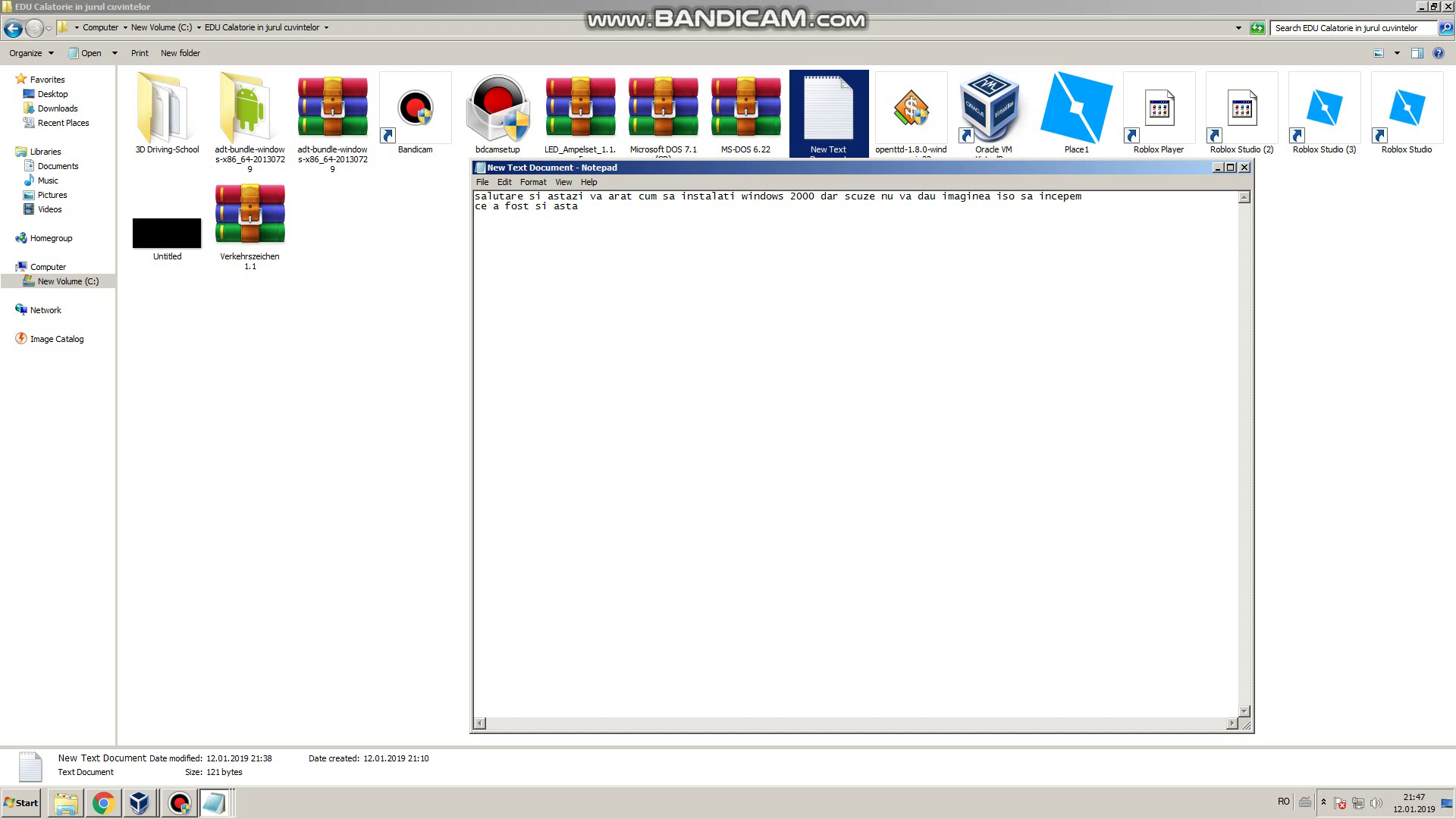
Step: Add the line 'a nu mi spargeti contie roblo', then close Notepad without keeping the change
text(a nu mi spargeti conti)
text(e roblox)
key(alt+F4)
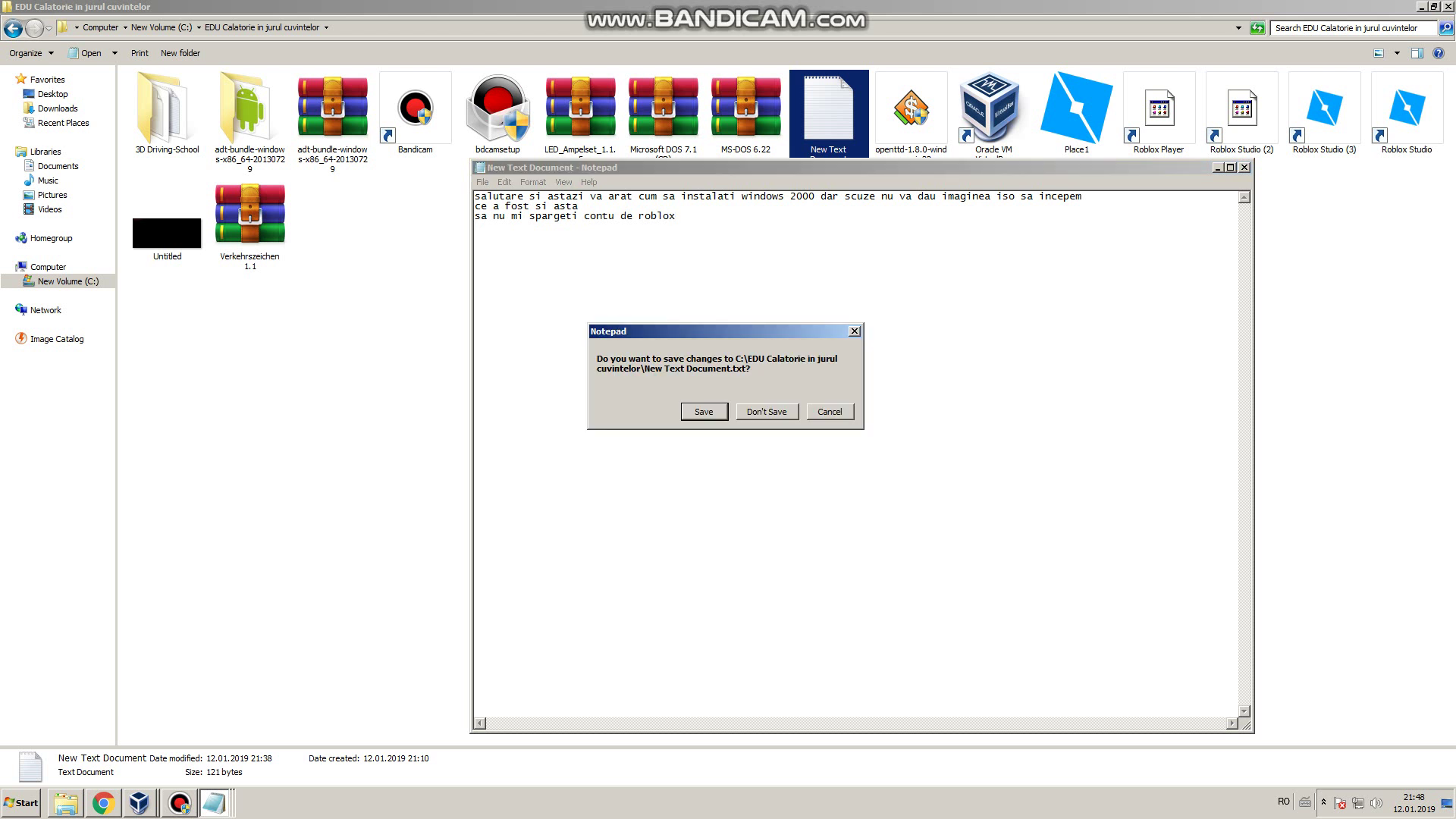
key(Return)
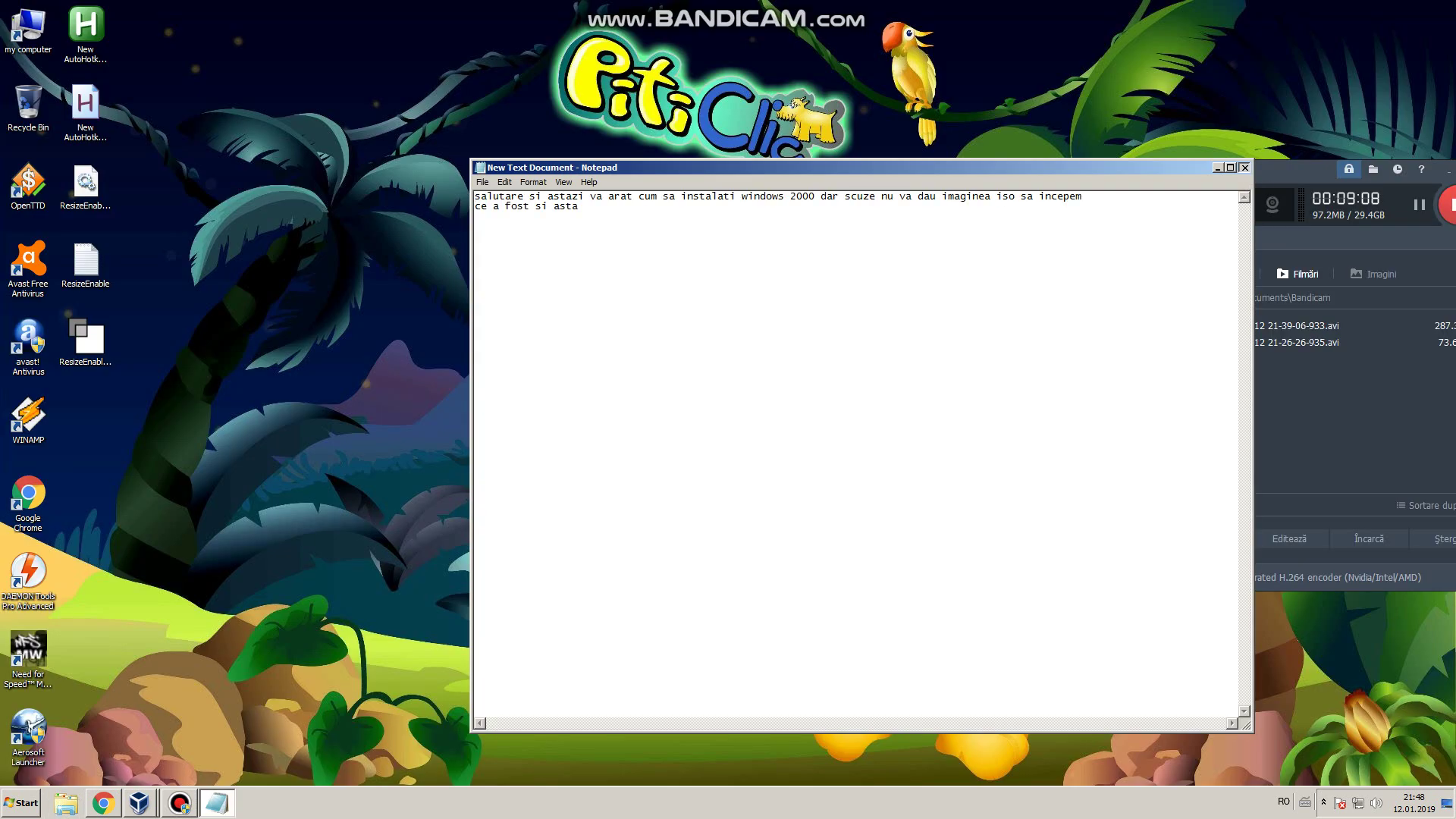
click(1243, 167)
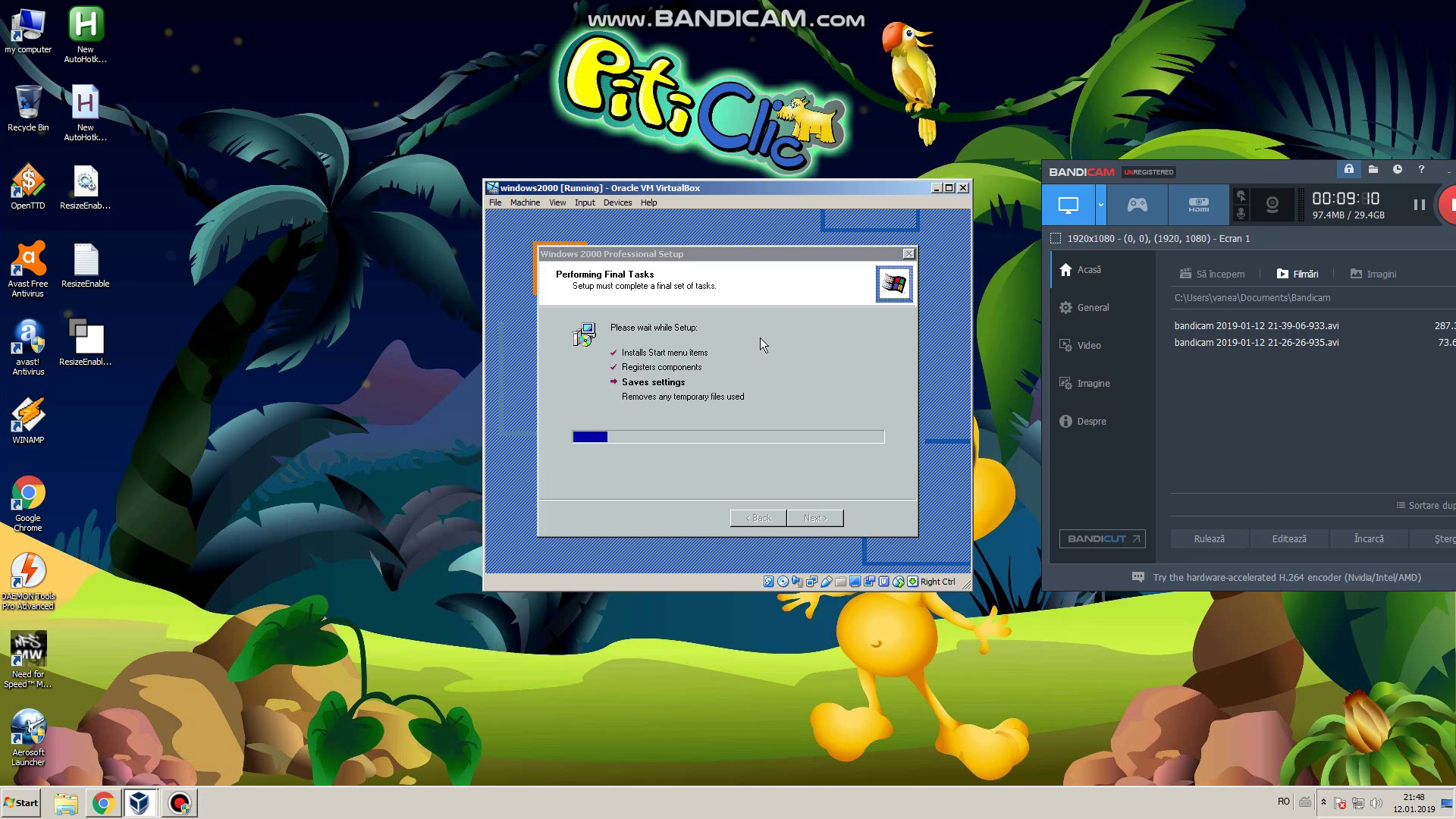